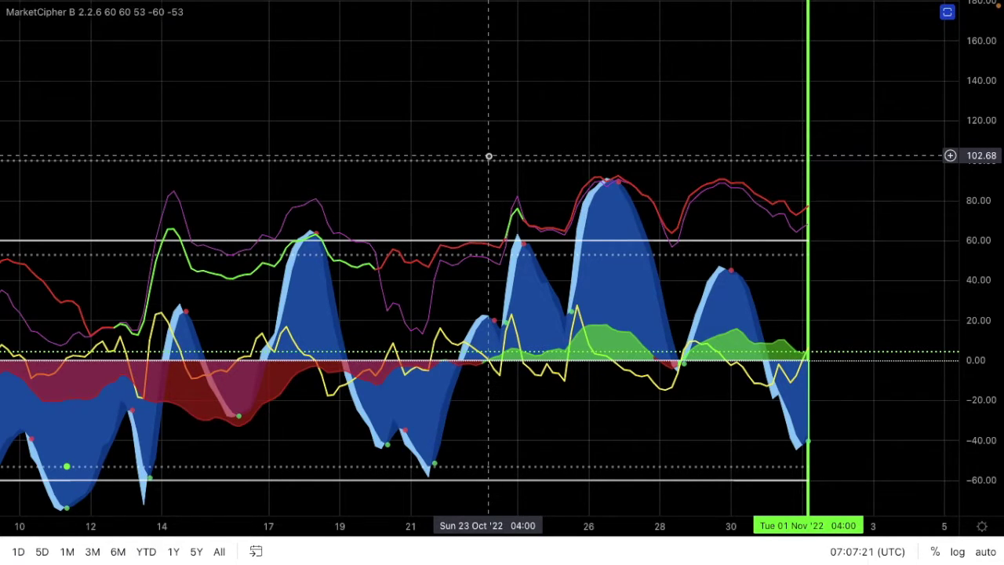
Sketch two freehand green triangles above the MarketCipher B waves in full-screen view, around 19–24 Oct and 26–29 Oct
key("Escape")
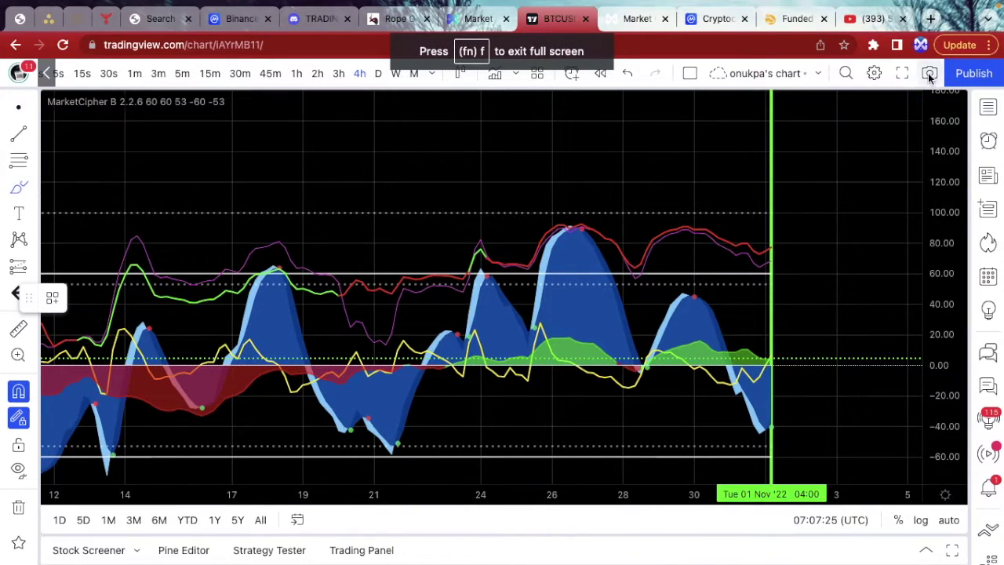
left_click(901, 73)
mouse_move(353, 179)
left_mouse_down()
mouse_move(371, 141)
mouse_move(504, 134)
mouse_move(414, 222)
mouse_move(348, 211)
left_mouse_up()
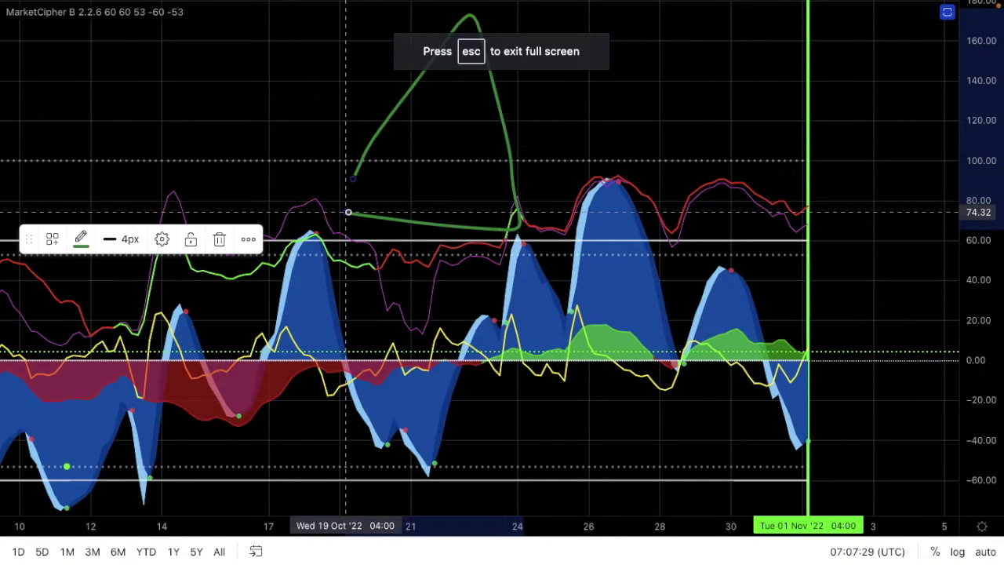
mouse_move(595, 123)
left_mouse_down()
mouse_move(657, 31)
mouse_move(665, 34)
mouse_move(706, 122)
mouse_move(600, 124)
left_mouse_up()
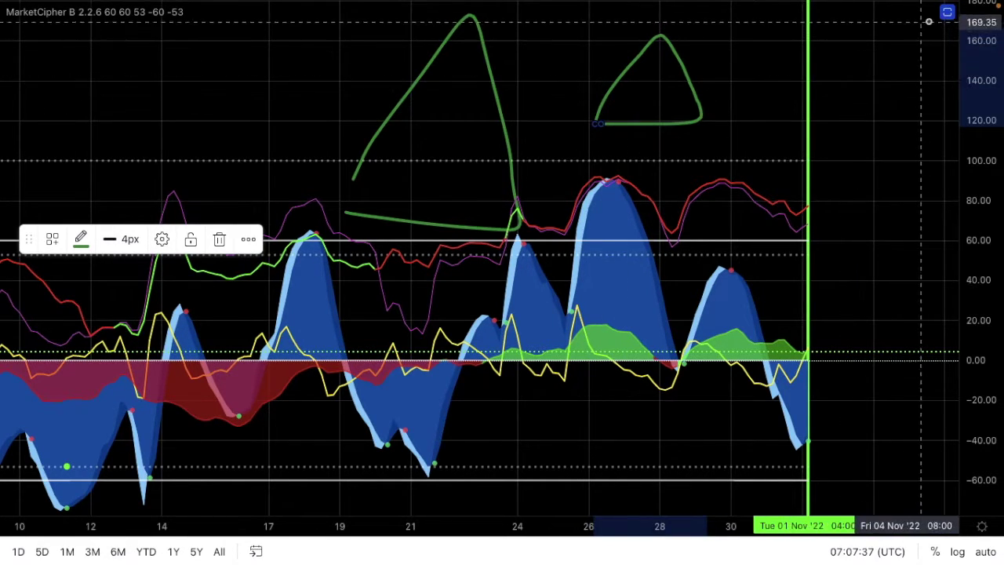
Restore the price pane and trace Bitcoin's October rises starting on 25, 28, 13 and 3 Oct with green brush strokes
left_click(948, 12)
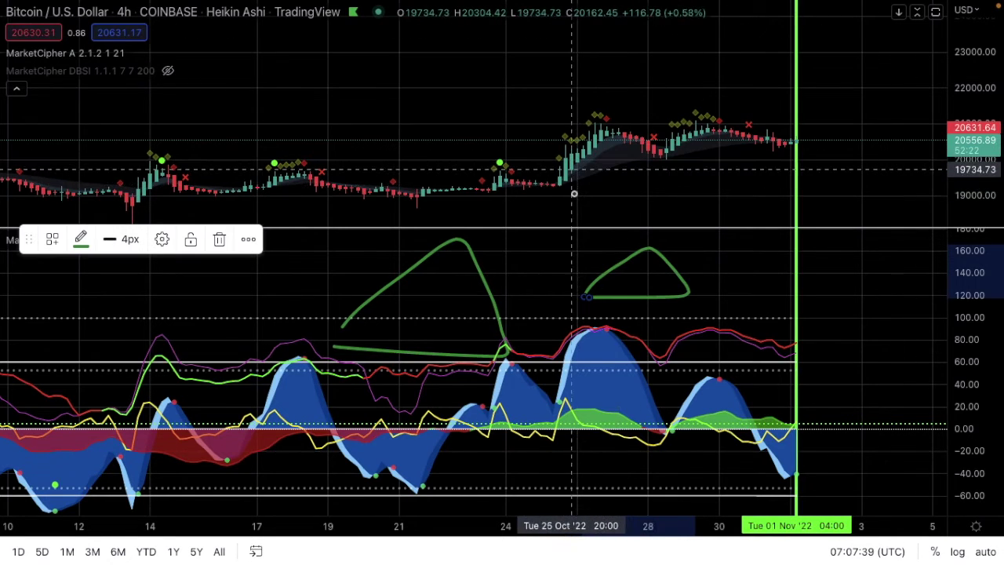
left_click_drag(574, 178, 625, 134)
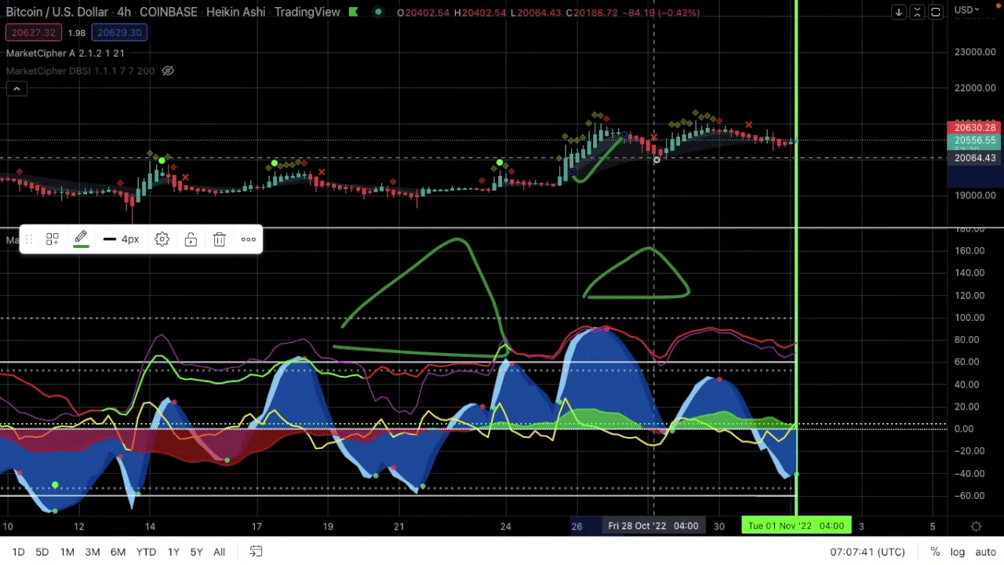
scroll(446, 149, "left", 5)
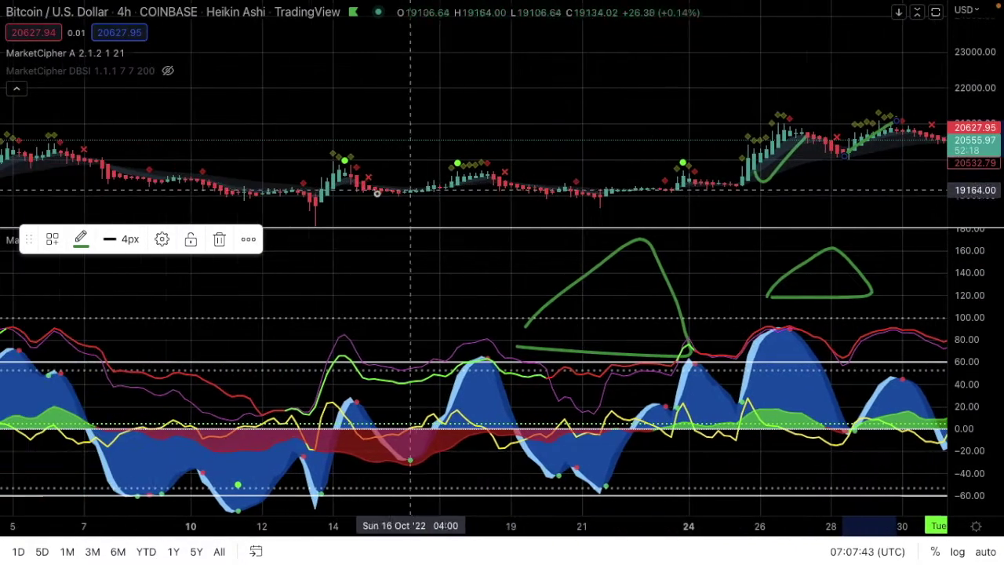
scroll(325, 203, "left", 10)
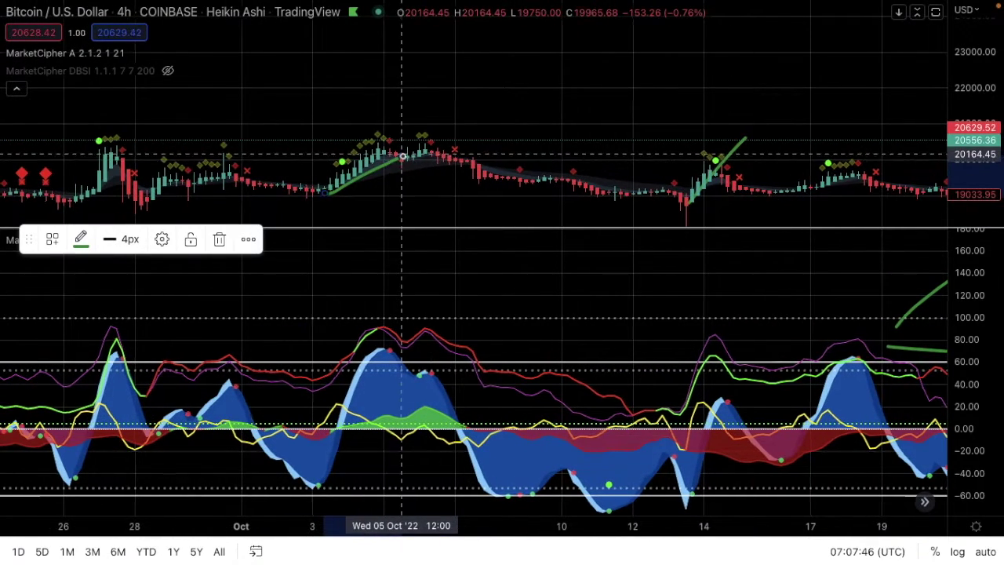
Trace Bitcoin's September swings with brush strokes: the late-September rise and drop, the mid-September declines, and the rise from 7 to 13 Sep
scroll(314, 203, "left", 5)
mouse_move(257, 203)
left_mouse_down()
mouse_move(280, 150)
mouse_move(322, 224)
left_mouse_up()
scroll(346, 202, "left", 9)
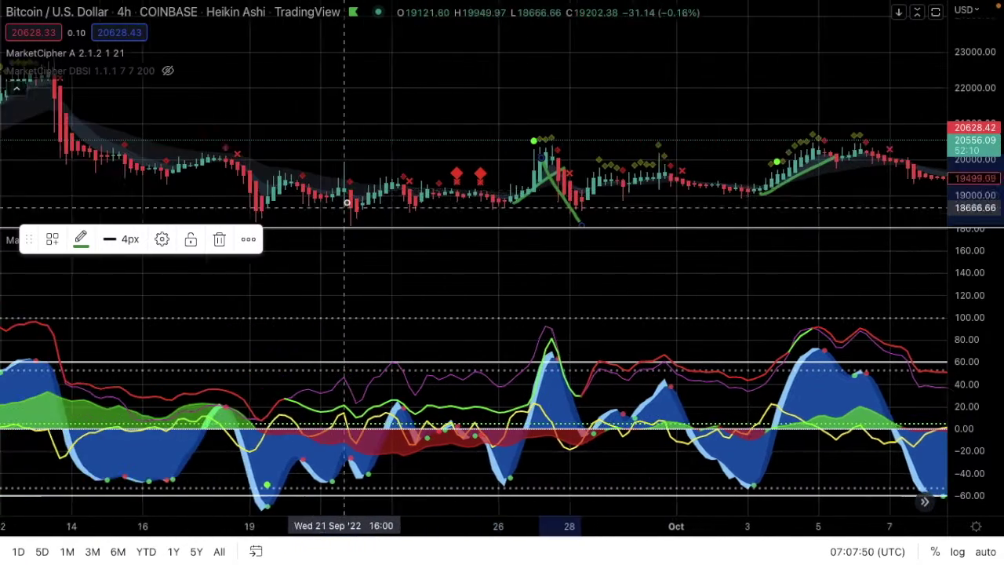
mouse_move(138, 83)
left_mouse_down()
mouse_move(202, 157)
mouse_move(314, 161)
mouse_move(352, 214)
left_mouse_up()
scroll(352, 215, "left", 8)
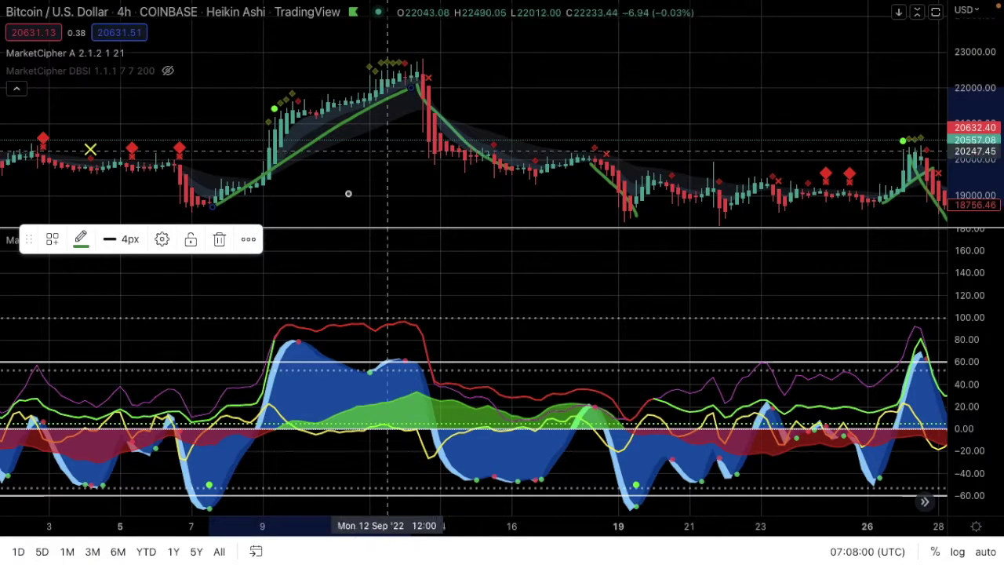
Trace the August price declines with brush strokes, from 25 to 29 Aug and from about 16 to 20 Aug
scroll(369, 157, "left", 8)
scroll(344, 196, "left", 5)
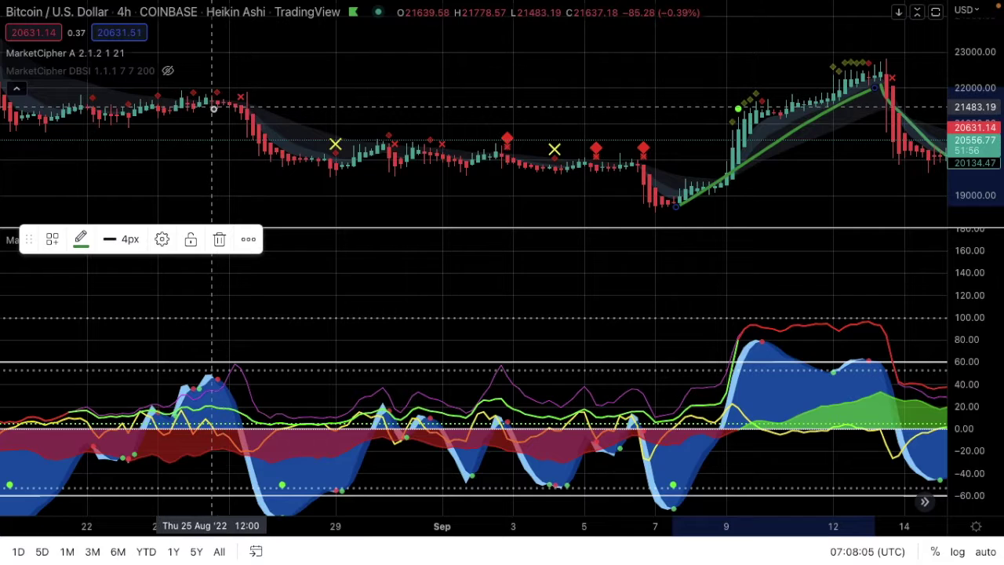
left_click_drag(222, 114, 325, 183)
scroll(337, 185, "left", 2)
scroll(338, 185, "left", 5)
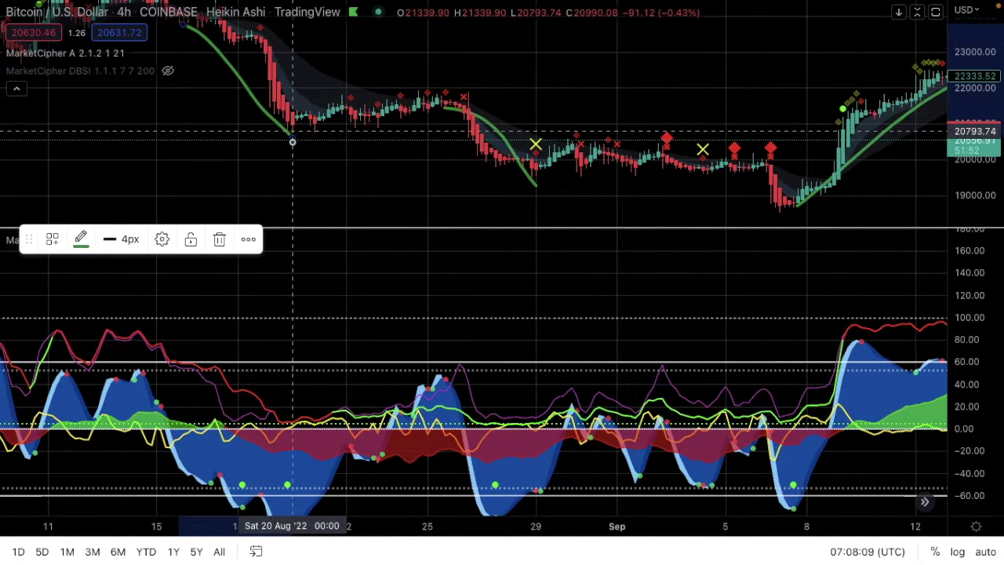
Return to the latest candles and maximize the price pane to examine the current Bitcoin price action
scroll(267, 118, "right", 20)
scroll(292, 141, "right", 20)
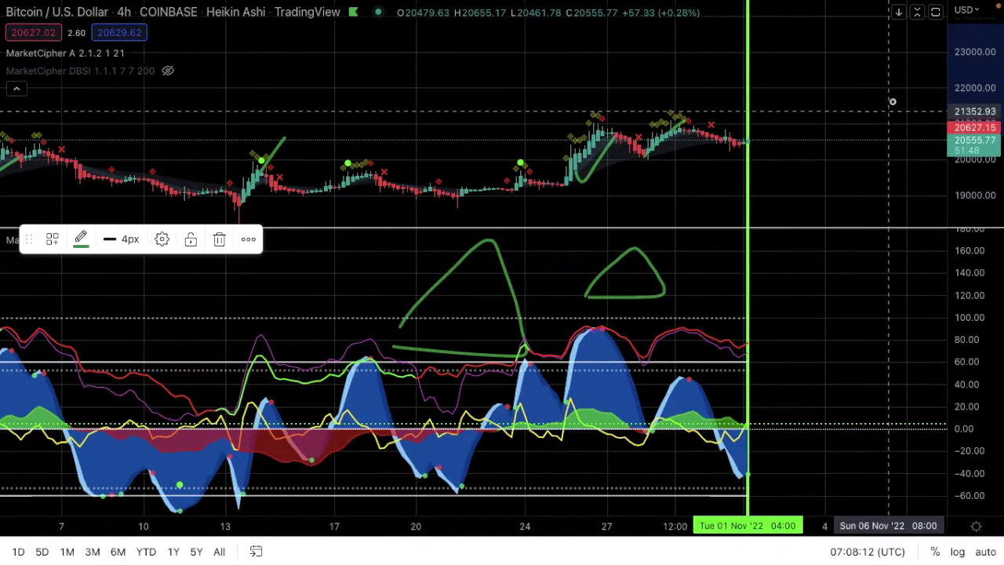
left_click(934, 13)
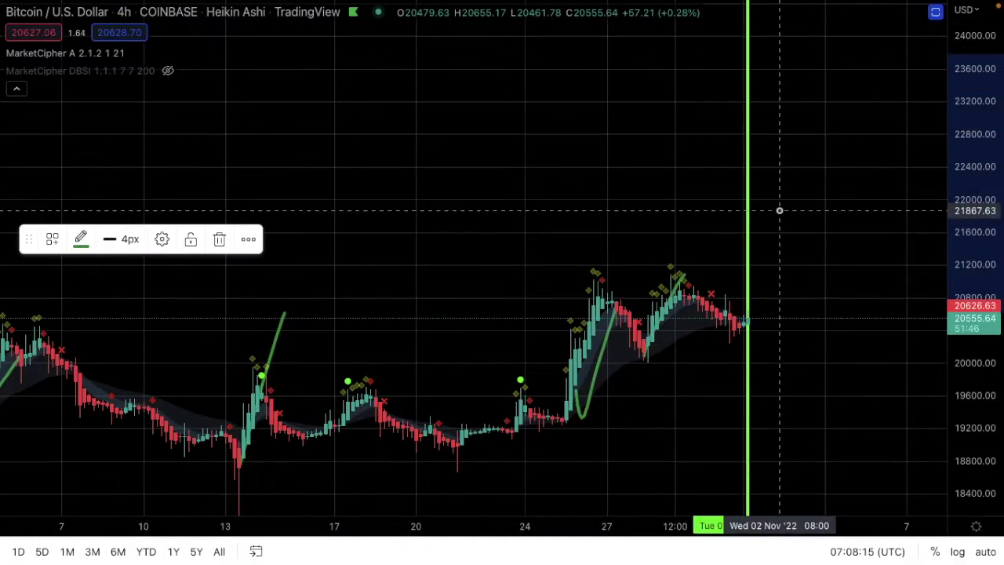
scroll(779, 210, "up", 2)
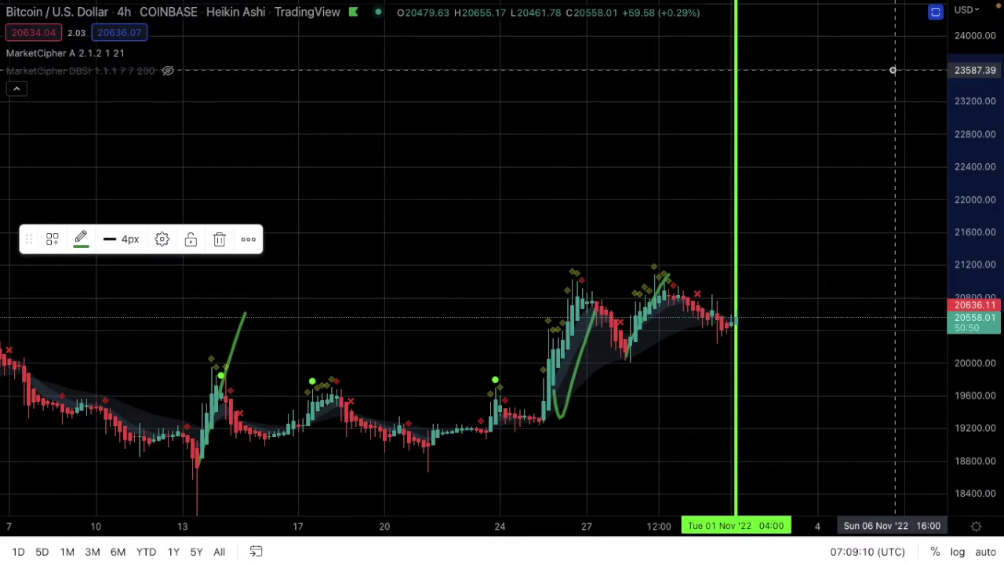
Restore the split panes, go back to early October, and maximize the MarketCipher B pane in full-screen view
left_click(935, 11)
scroll(816, 184, "left", 3)
scroll(820, 183, "left", 10)
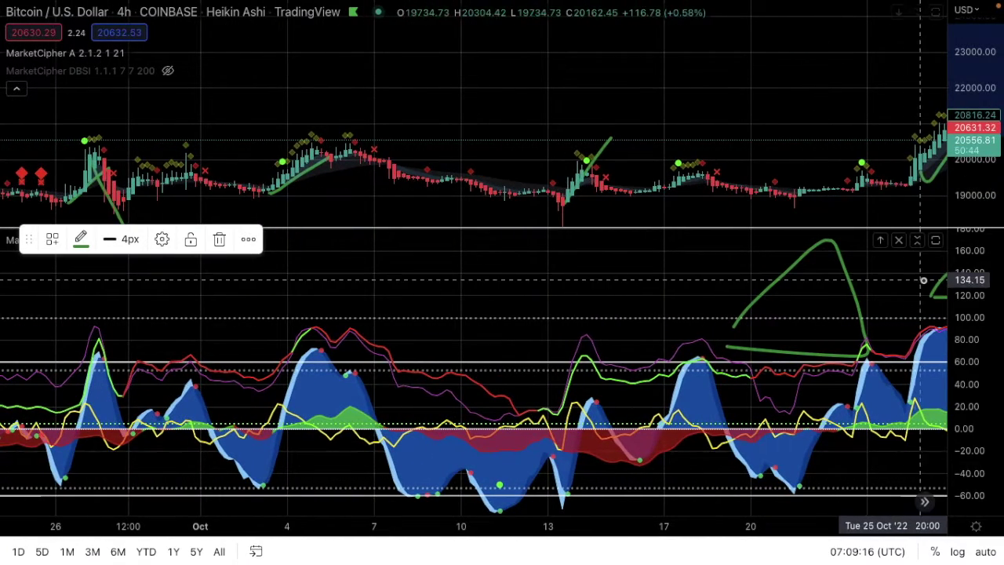
double_click(937, 245)
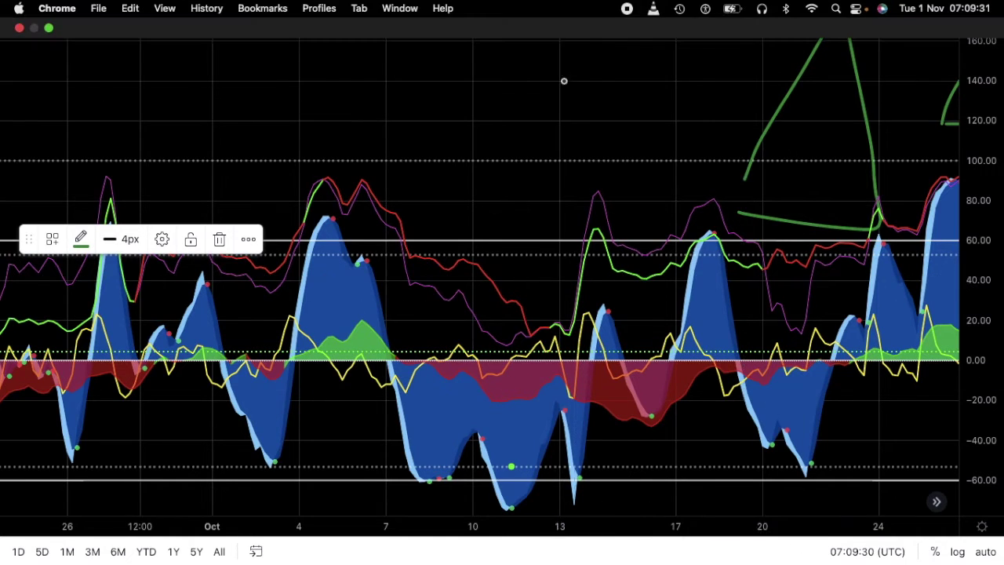
key("Escape")
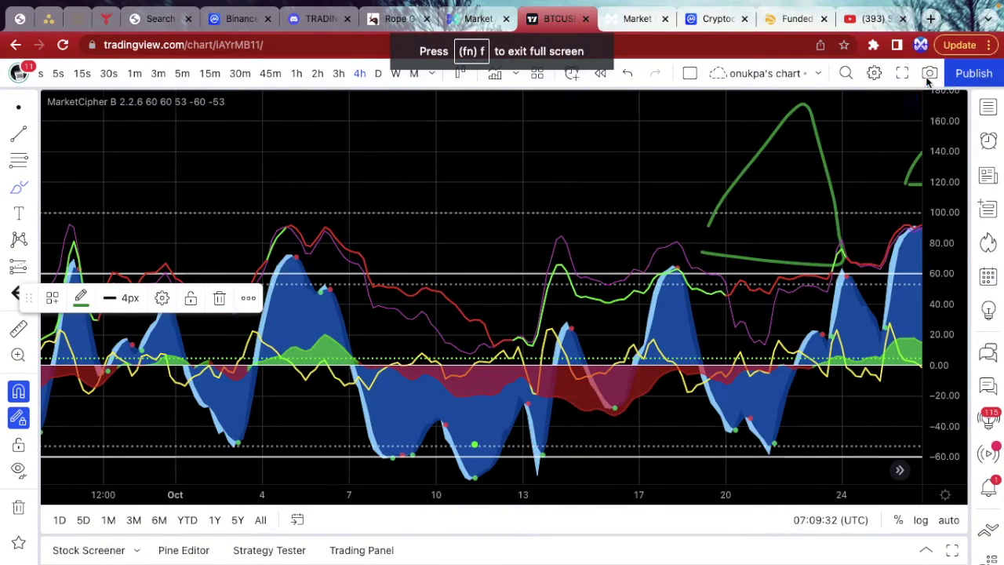
left_click(902, 73)
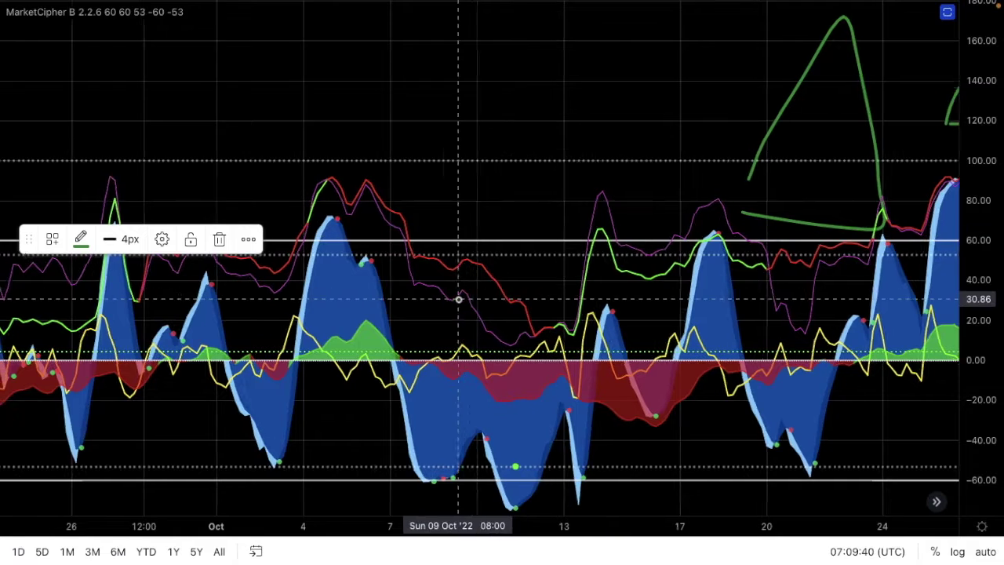
scroll(459, 296, "left", 5)
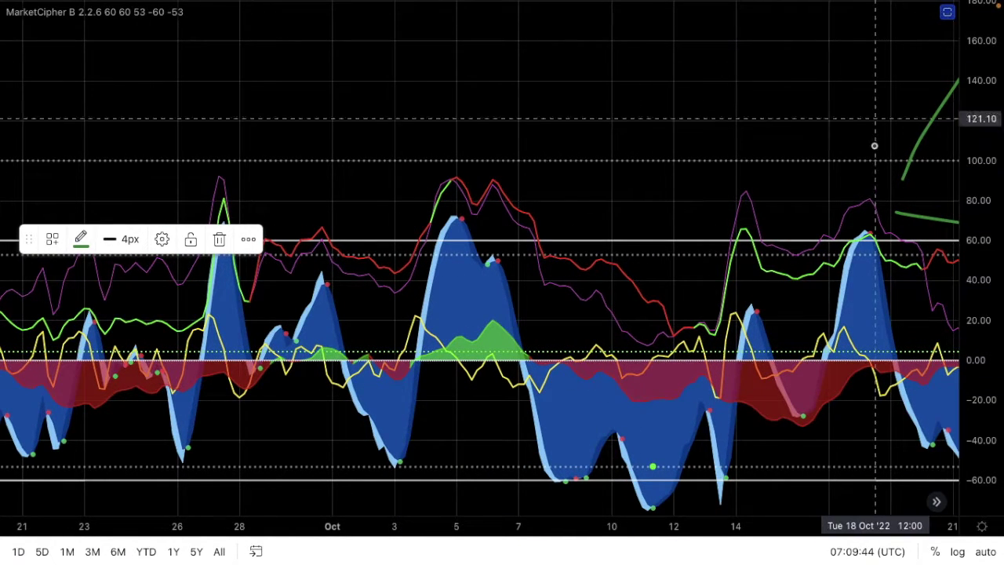
scroll(835, 277, "right", 3)
scroll(859, 277, "right", 3)
key("F4")
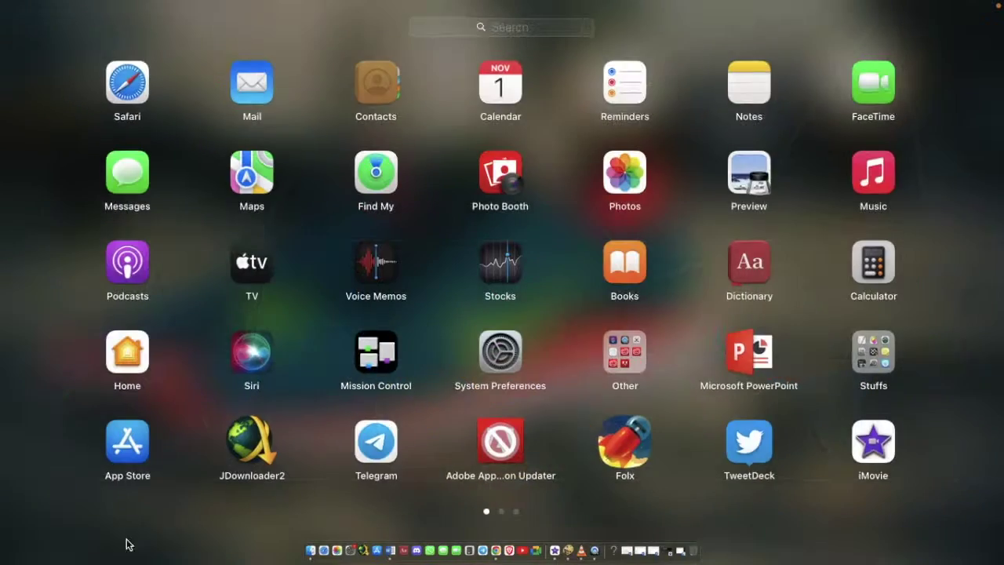
key("Escape")
Circle the 3 Oct wave trough on MarketCipher B, mark its climb through the zero line, and trace the matching price rise to 5 Oct
mouse_move(221, 449)
left_mouse_down()
mouse_move(209, 461)
mouse_move(240, 477)
mouse_move(238, 453)
left_mouse_up()
left_click_drag(217, 400, 301, 382)
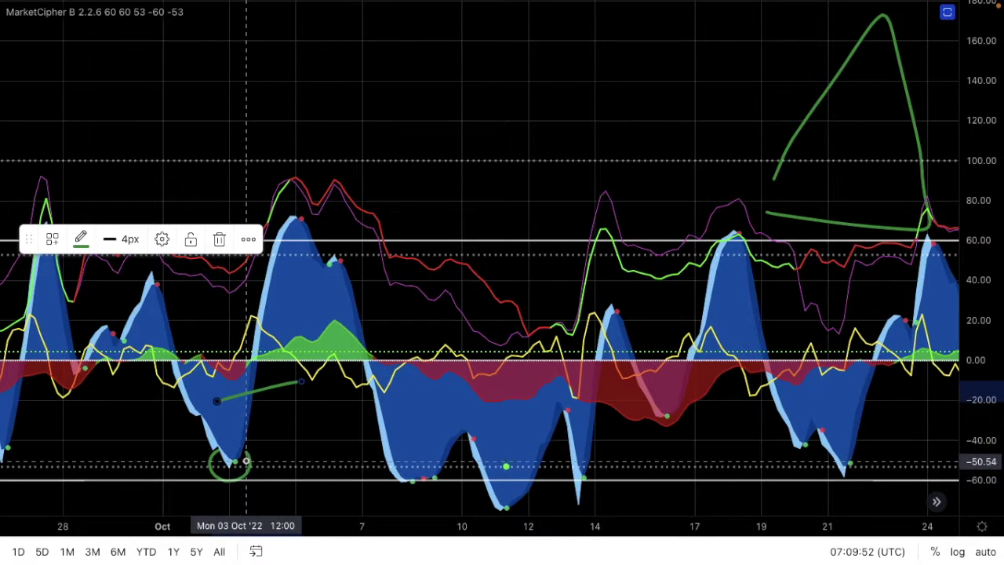
left_click_drag(235, 460, 256, 355)
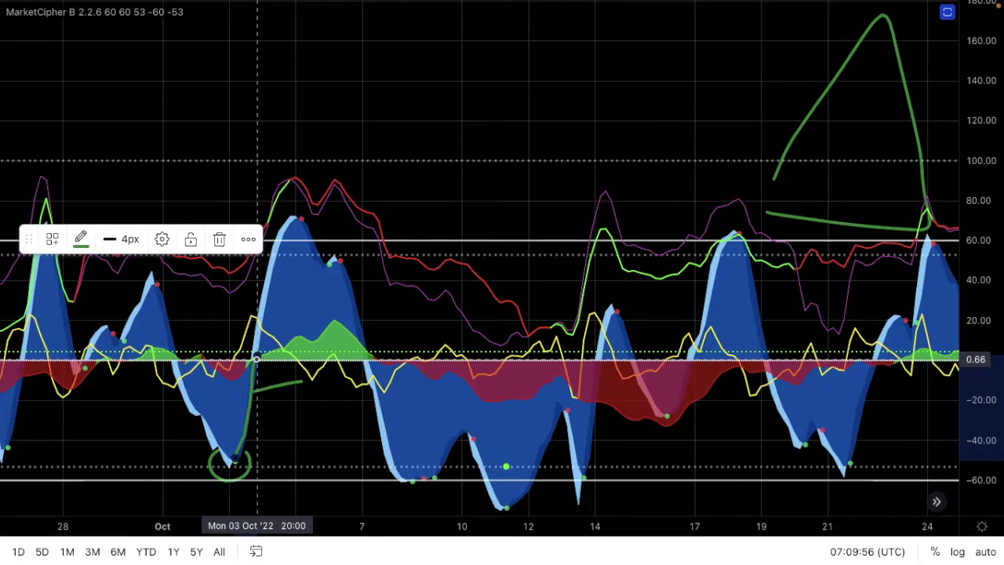
left_click_drag(247, 368, 273, 350)
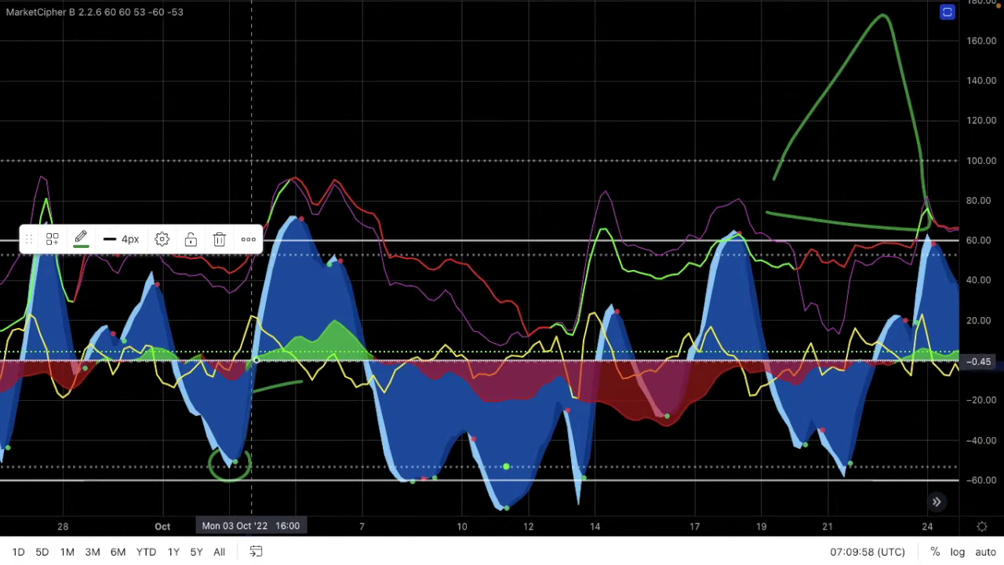
left_click(947, 12)
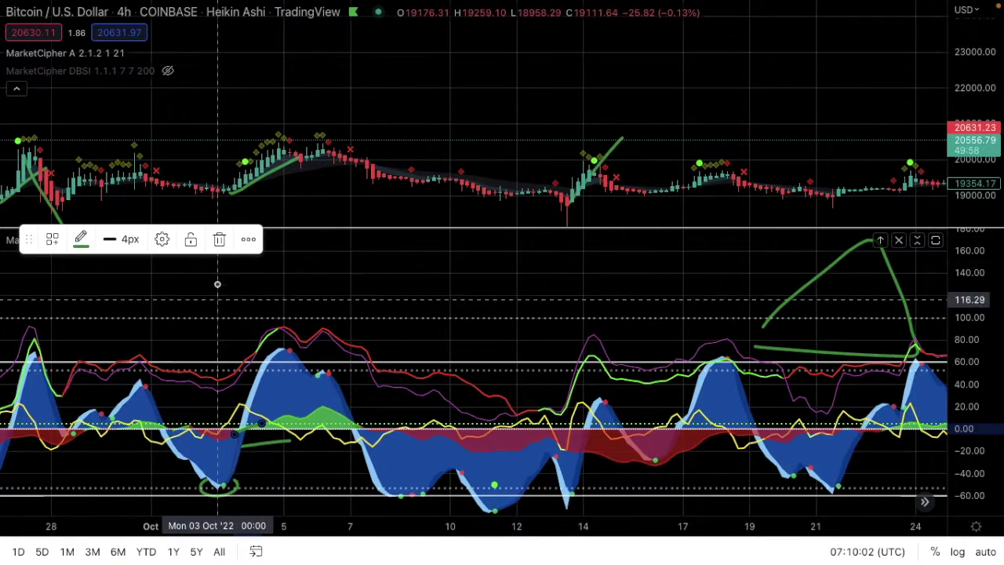
left_click_drag(235, 205, 302, 156)
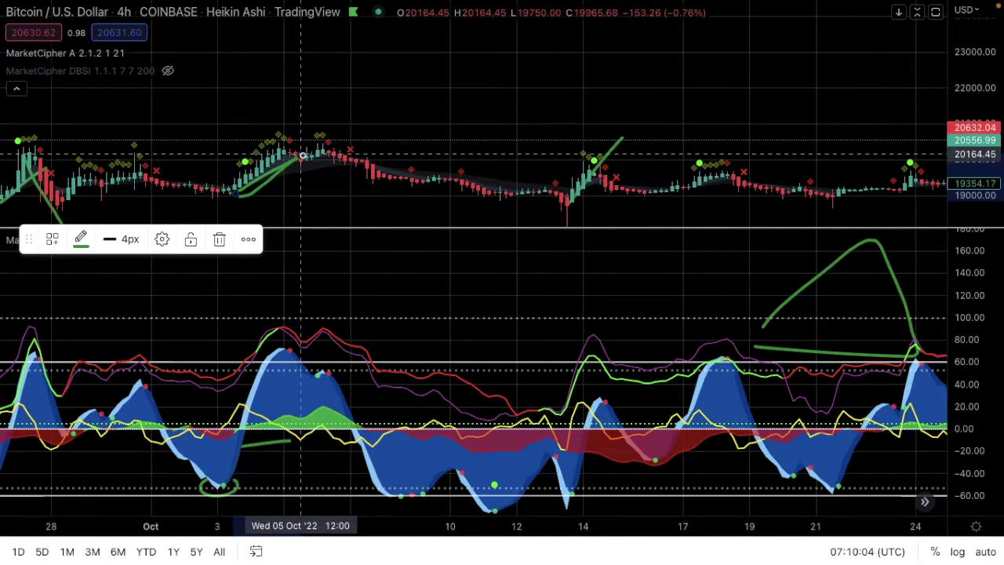
Mark the 5 and 6 Oct wave peaks and the following drop on MarketCipher B, and trace the matching price decline from 6 to 11 Oct
left_click(936, 240)
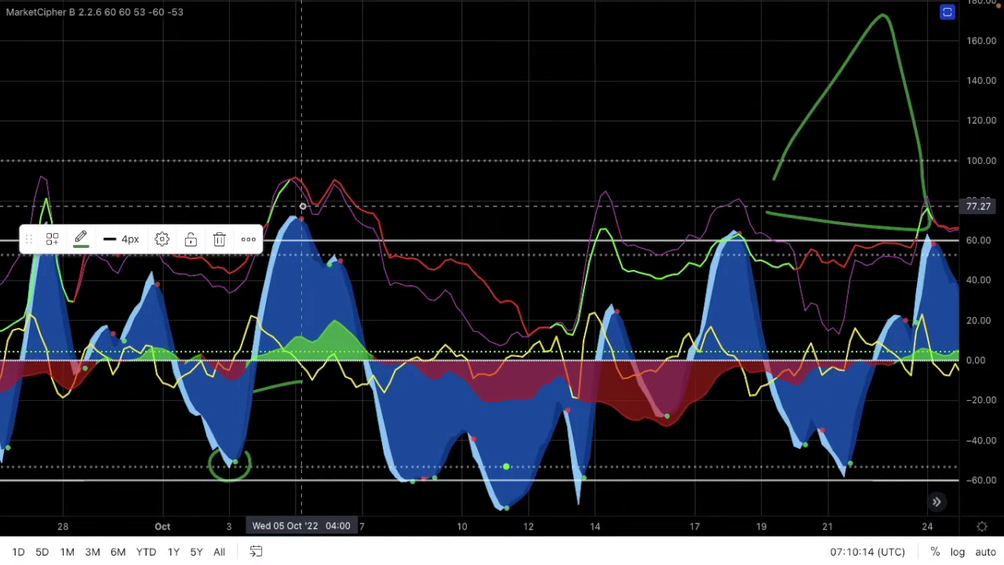
mouse_move(298, 209)
left_mouse_down()
mouse_move(302, 222)
mouse_move(302, 211)
left_mouse_up()
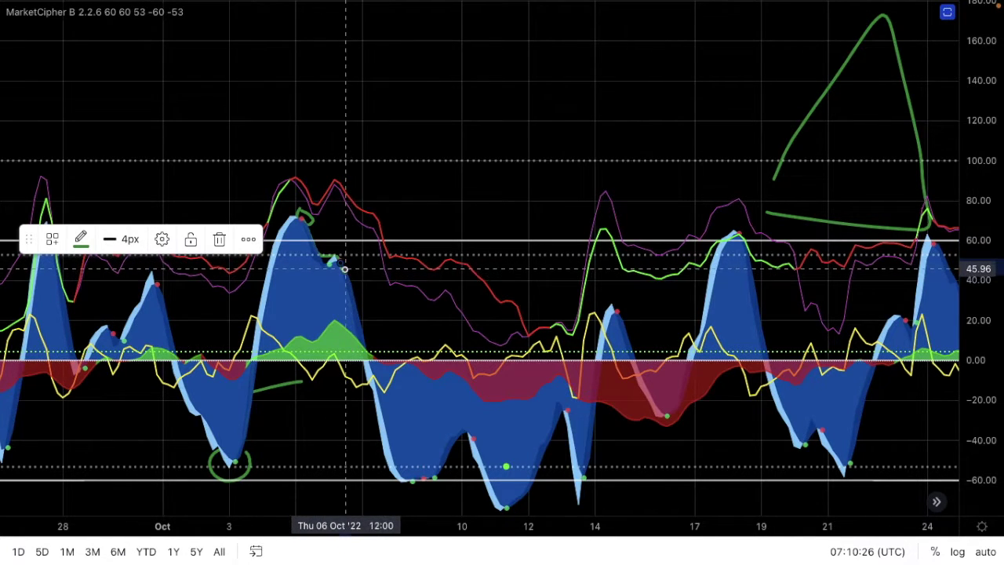
left_click_drag(343, 263, 357, 310)
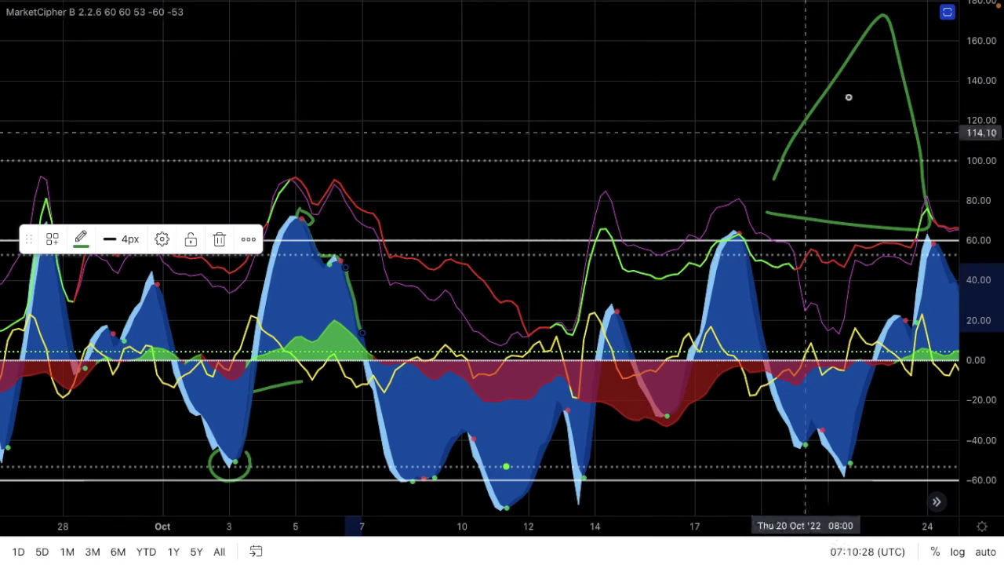
left_click(947, 12)
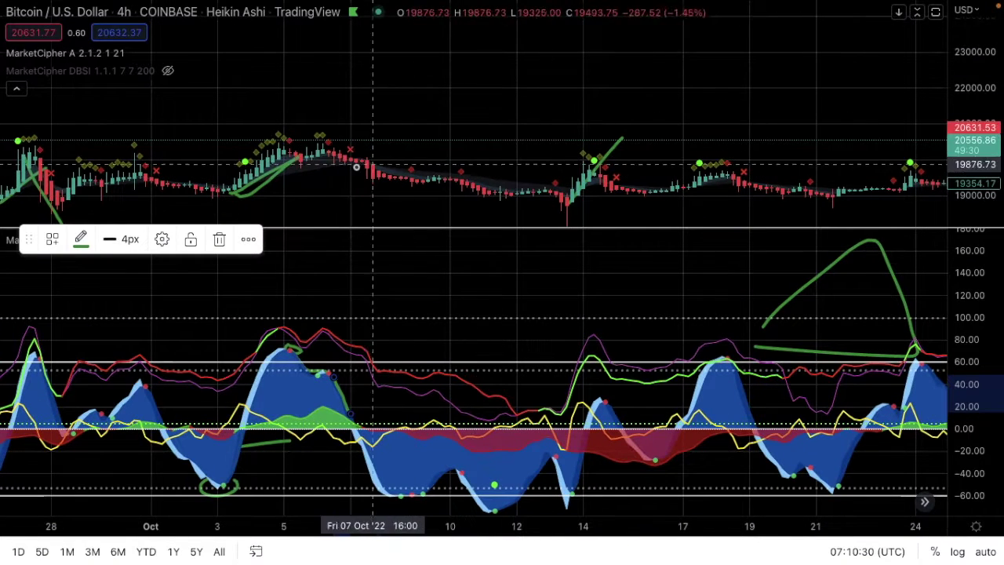
left_click_drag(404, 187, 494, 198)
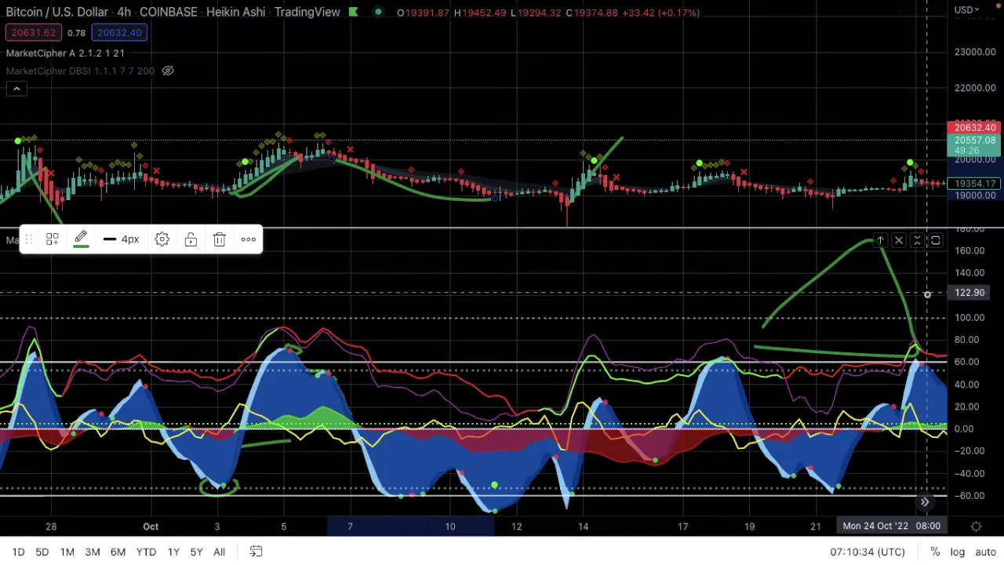
Maximize MarketCipher B, handwrite "OB" with a line to the early-October peak, and mark the wave's highs and lows up to 13 Oct
left_click(936, 241)
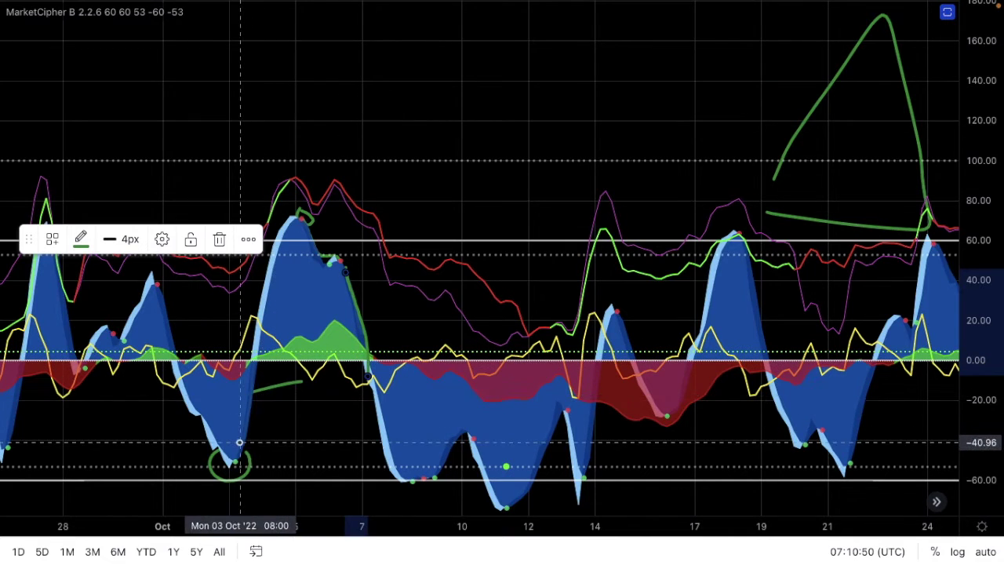
mouse_move(239, 443)
left_mouse_down()
mouse_move(257, 396)
mouse_move(276, 233)
mouse_move(391, 191)
mouse_move(428, 209)
mouse_move(450, 197)
mouse_move(466, 206)
mouse_move(433, 220)
left_mouse_up()
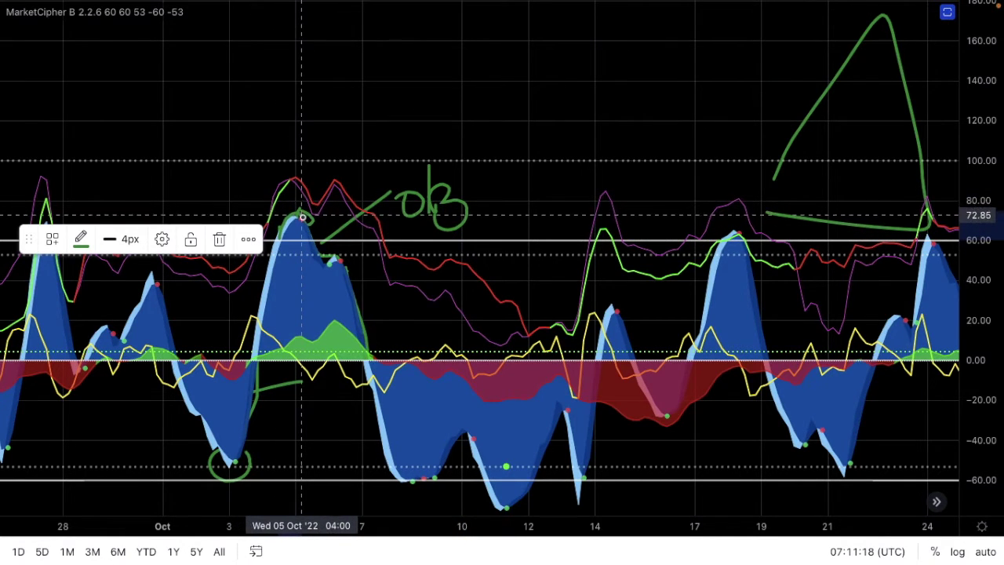
mouse_move(335, 261)
left_mouse_down()
mouse_move(407, 477)
mouse_move(428, 476)
mouse_move(452, 435)
mouse_move(502, 501)
left_mouse_up()
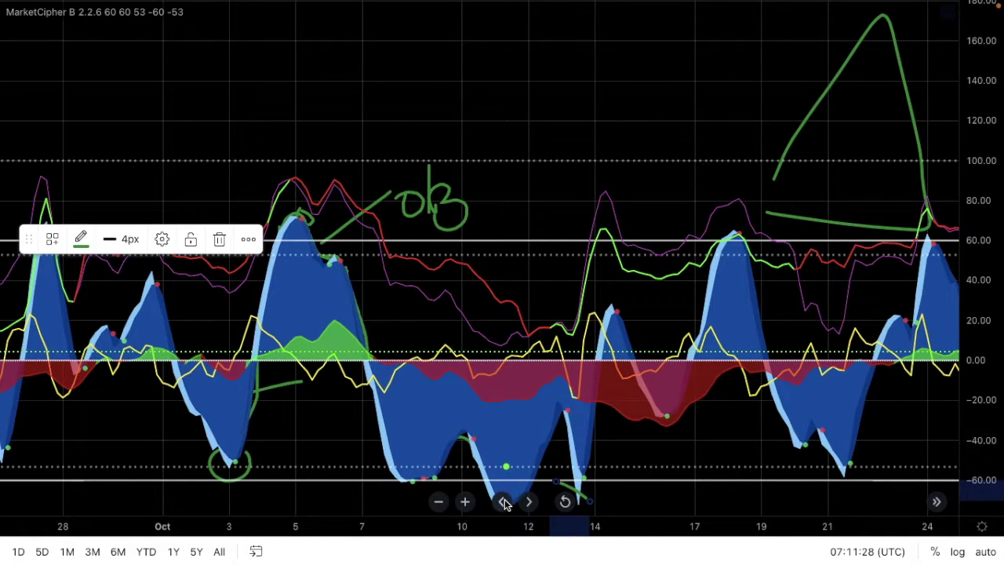
Trace the wave's fall and rebound from 12 to 14 Oct, and draw a curve along the red money flow area beneath the zero line
scroll(516, 501, "left", 1)
mouse_move(525, 484)
left_mouse_down()
mouse_move(561, 403)
mouse_move(589, 505)
mouse_move(610, 456)
mouse_move(611, 301)
left_mouse_up()
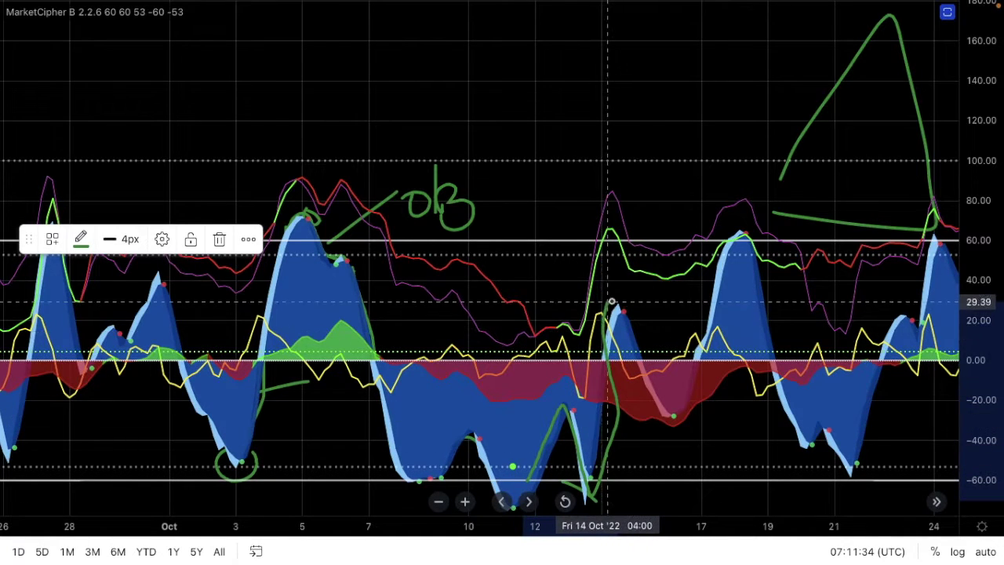
mouse_move(500, 398)
left_mouse_down()
mouse_move(562, 381)
mouse_move(606, 399)
left_mouse_up()
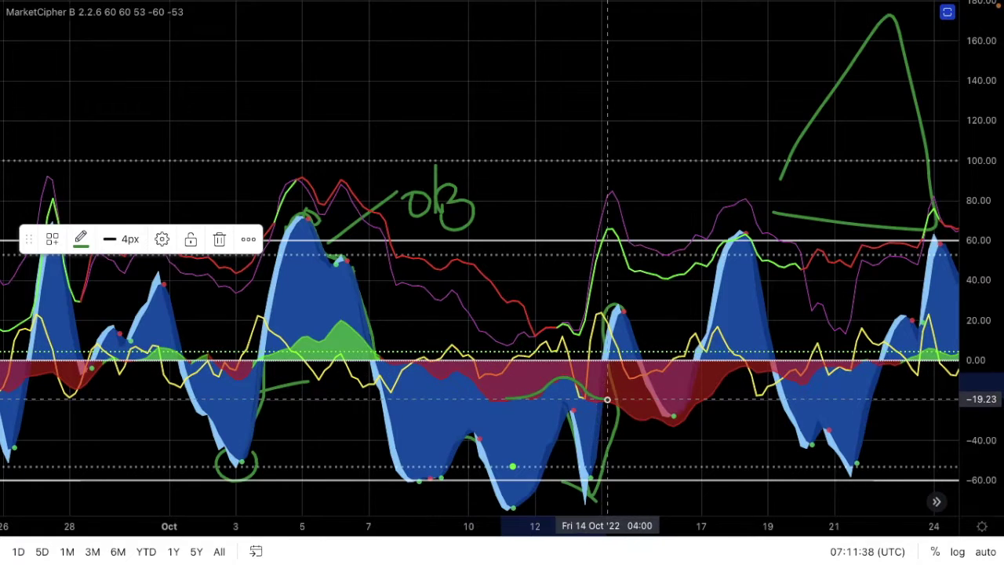
Mark the wave's decline from its 14 Oct peak and draw a small downward arrow beside the red money flow near 17 Oct
left_click_drag(620, 299, 630, 337)
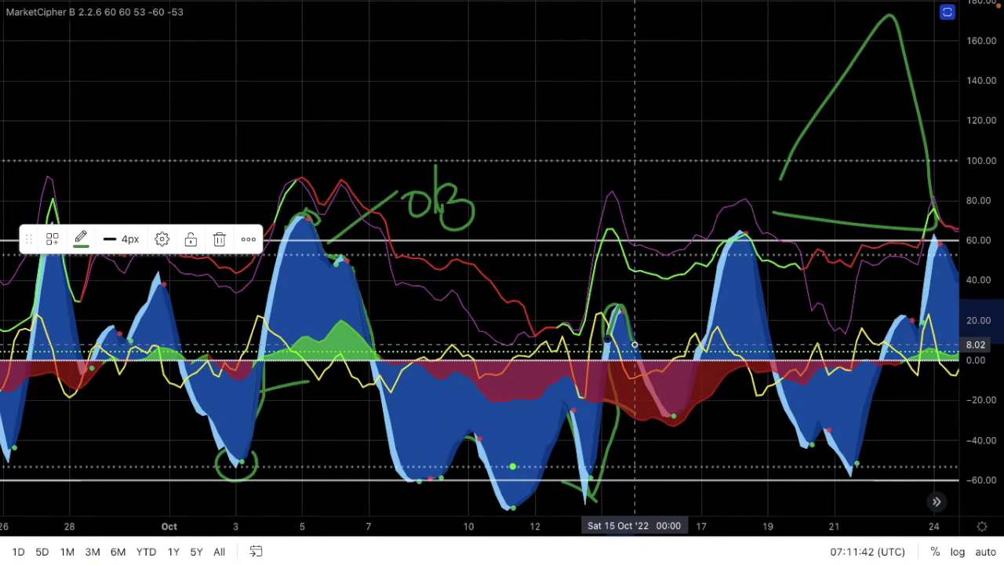
mouse_move(635, 349)
left_mouse_down()
mouse_move(667, 418)
mouse_move(702, 419)
left_mouse_up()
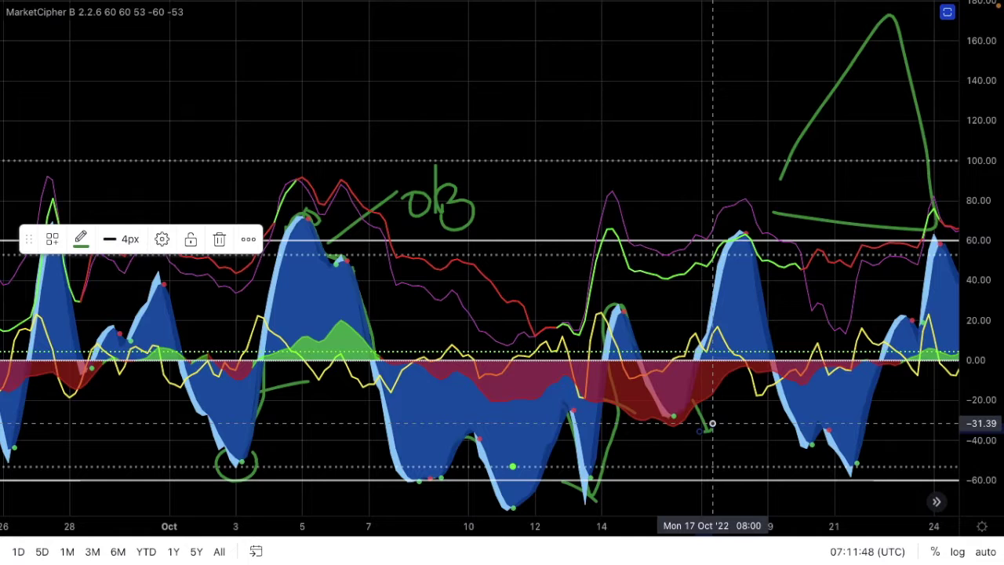
scroll(712, 424, "right", 3)
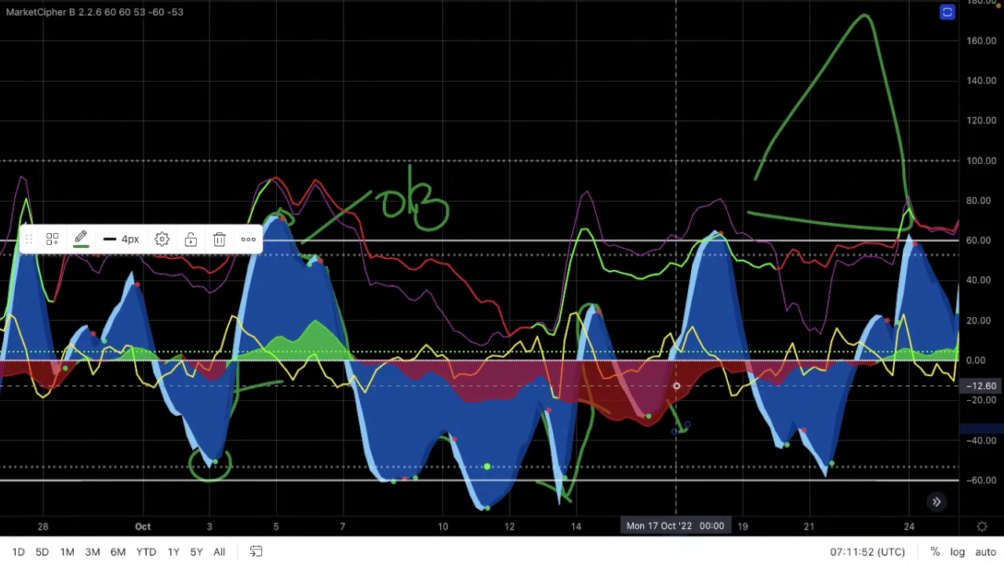
Trace the wave's climb to its 18 Oct peak on MarketCipher B and the matching price rise from 17 to 18 Oct
mouse_move(658, 400)
left_mouse_down()
mouse_move(688, 286)
mouse_move(714, 242)
left_mouse_up()
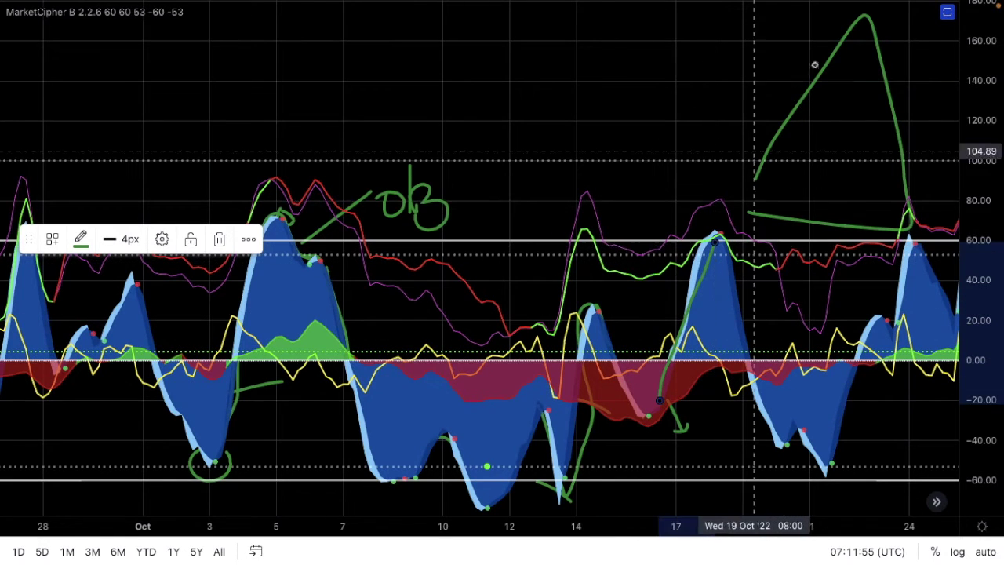
left_click(946, 13)
left_click_drag(642, 201, 702, 181)
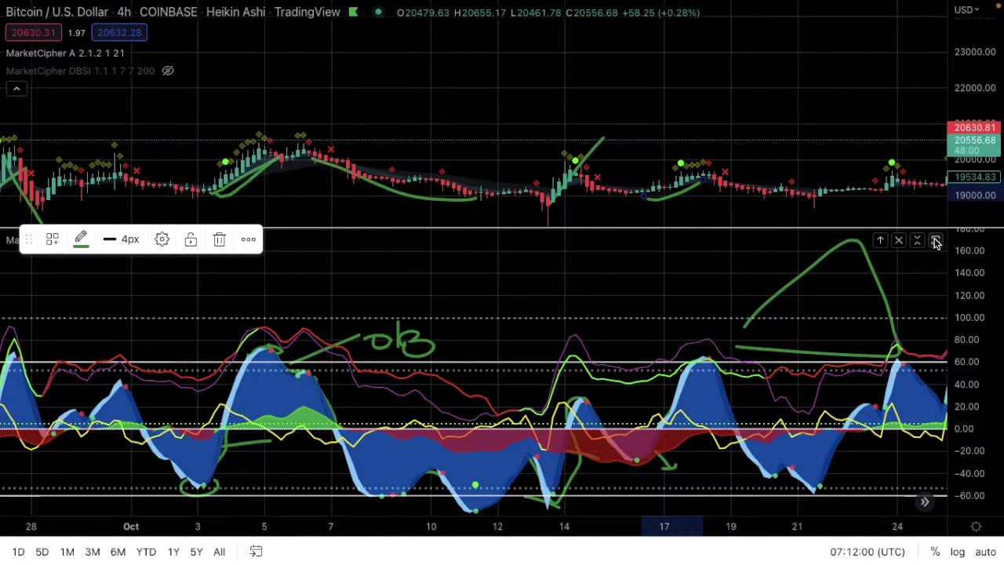
Mark the money flow bump and the wave's drop from 18 to 20 Oct on MarketCipher B, and trace the matching price decline
left_click(935, 241)
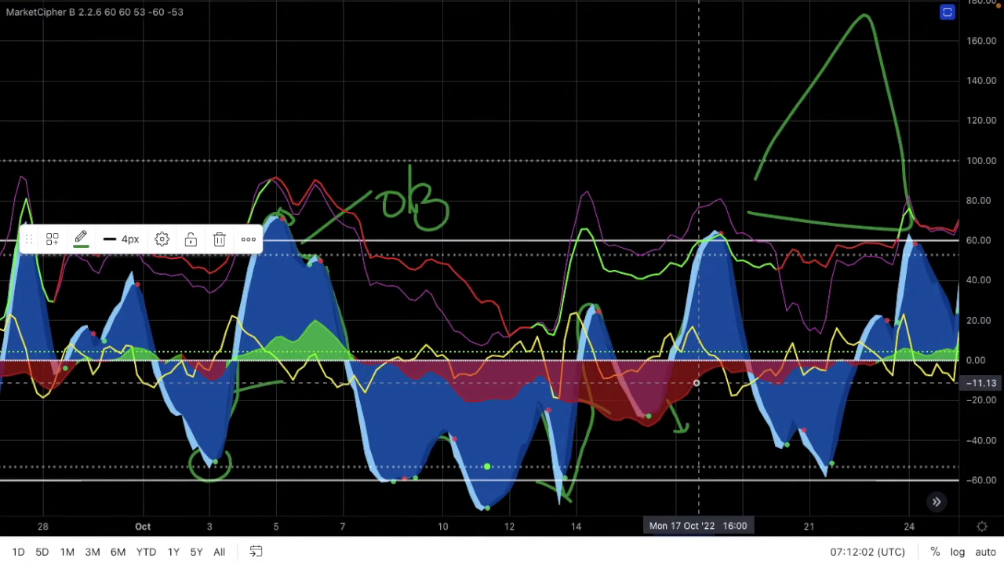
left_click_drag(702, 367, 743, 375)
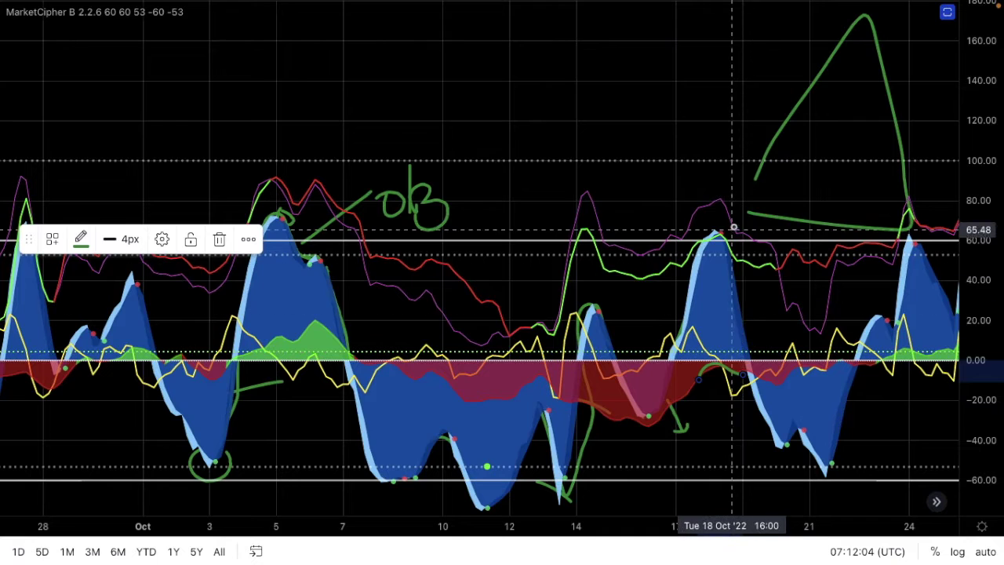
mouse_move(724, 221)
left_mouse_down()
mouse_move(717, 250)
mouse_move(740, 316)
left_mouse_up()
left_click_drag(756, 386, 782, 441)
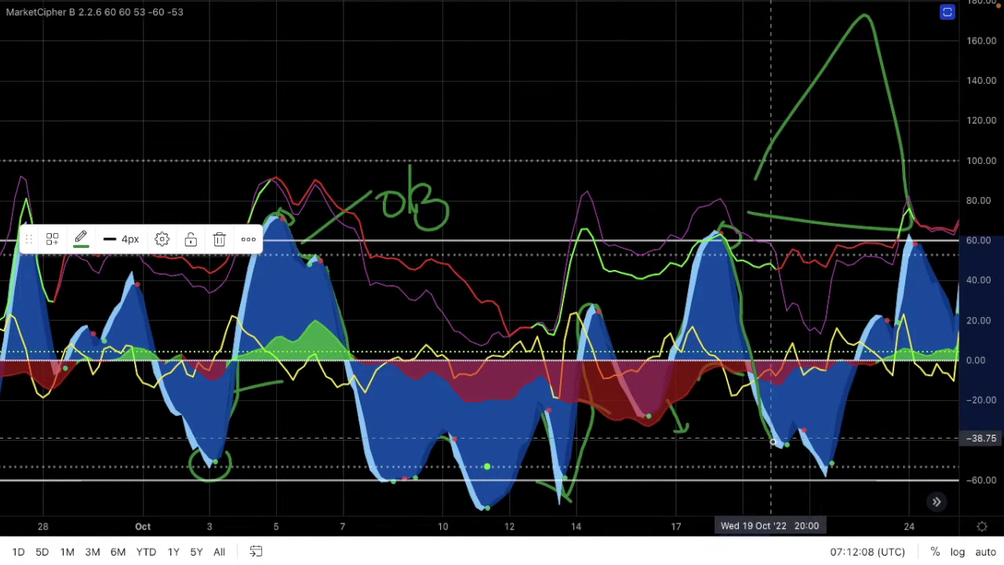
left_click(946, 11)
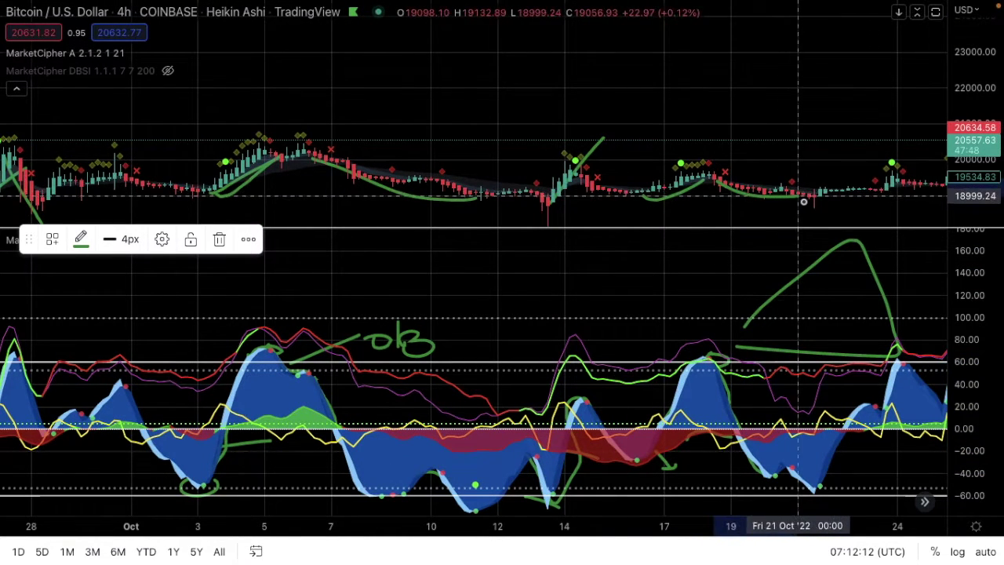
left_click(934, 240)
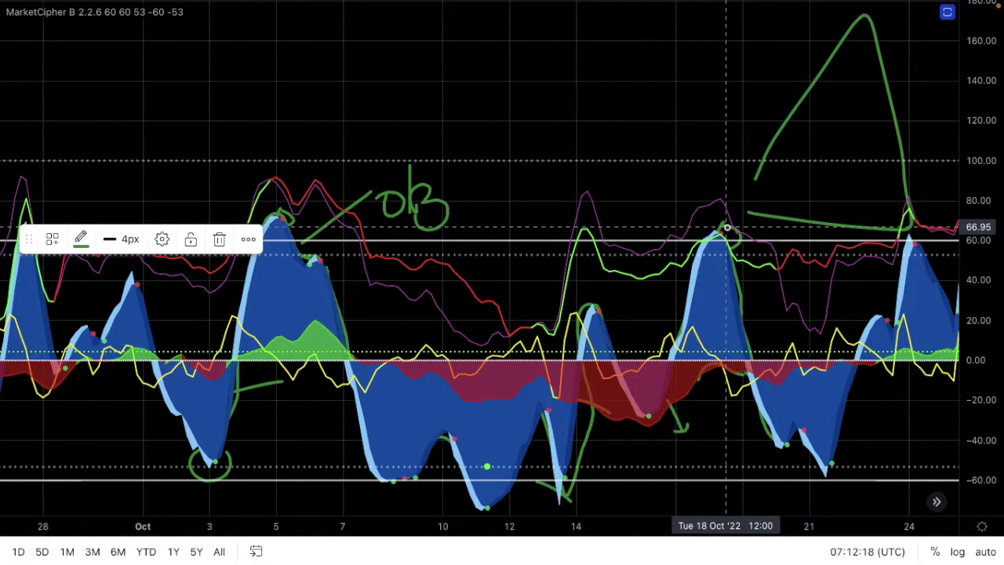
mouse_move(726, 267)
left_mouse_down()
mouse_move(745, 407)
mouse_move(762, 435)
left_mouse_up()
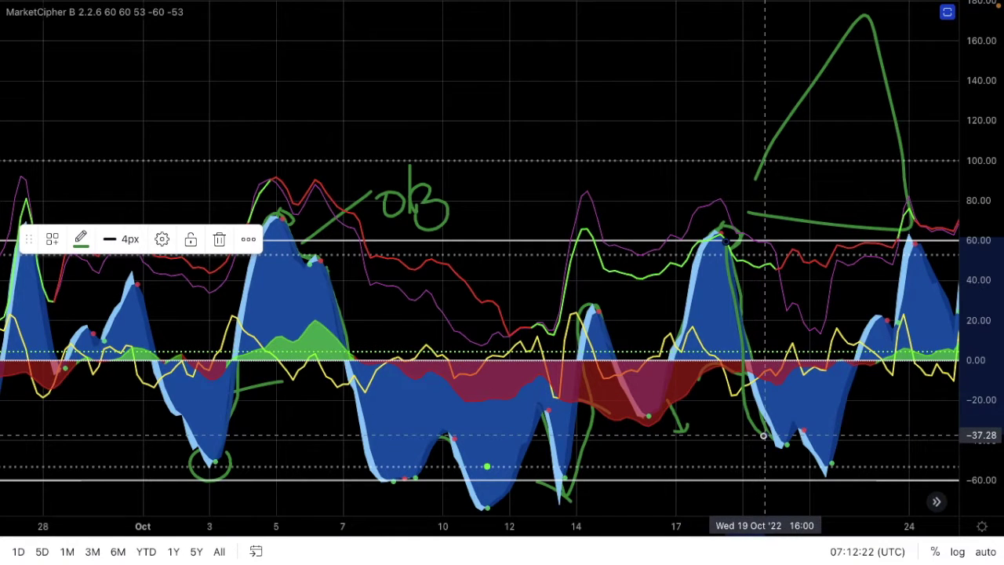
Mark the 26 Sep wave trough, draw a curve over the red money flow to 28 Sep, and trace the matching price rise
scroll(763, 435, "left", 15)
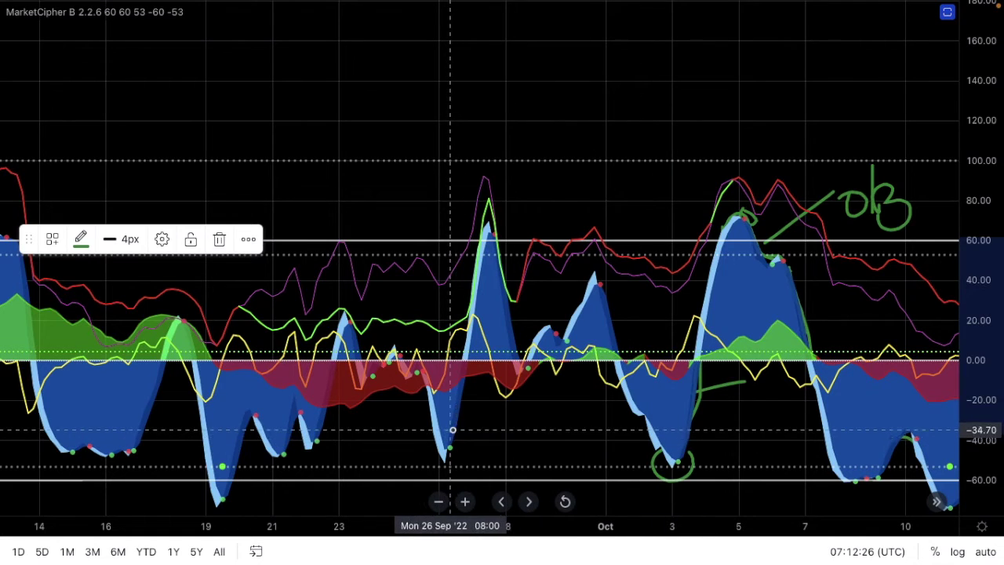
mouse_move(439, 443)
left_mouse_down()
mouse_move(464, 441)
mouse_move(445, 451)
mouse_move(494, 218)
mouse_move(509, 297)
left_mouse_up()
mouse_move(517, 381)
left_mouse_down()
mouse_move(504, 387)
mouse_move(482, 374)
mouse_move(433, 390)
left_mouse_up()
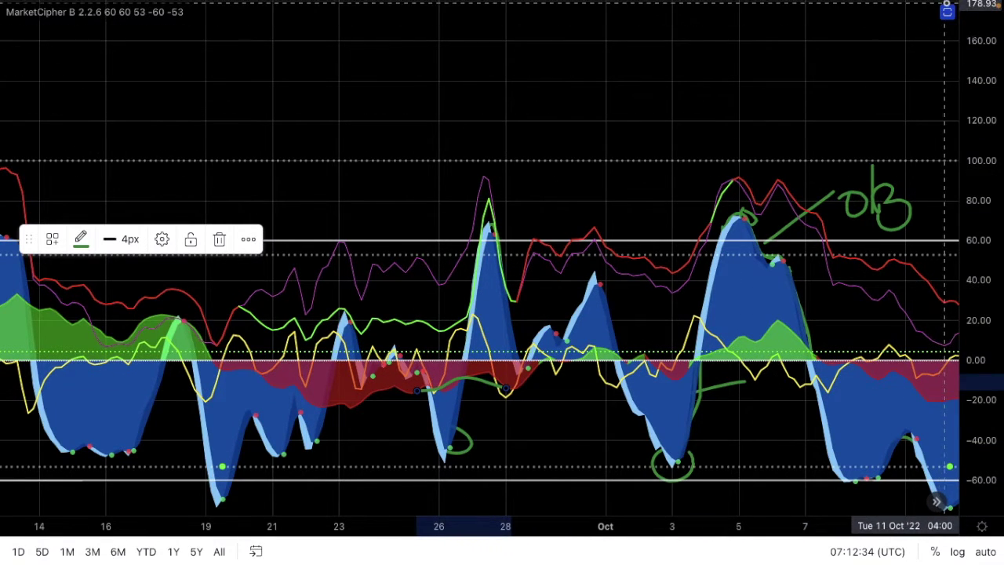
left_click(946, 11)
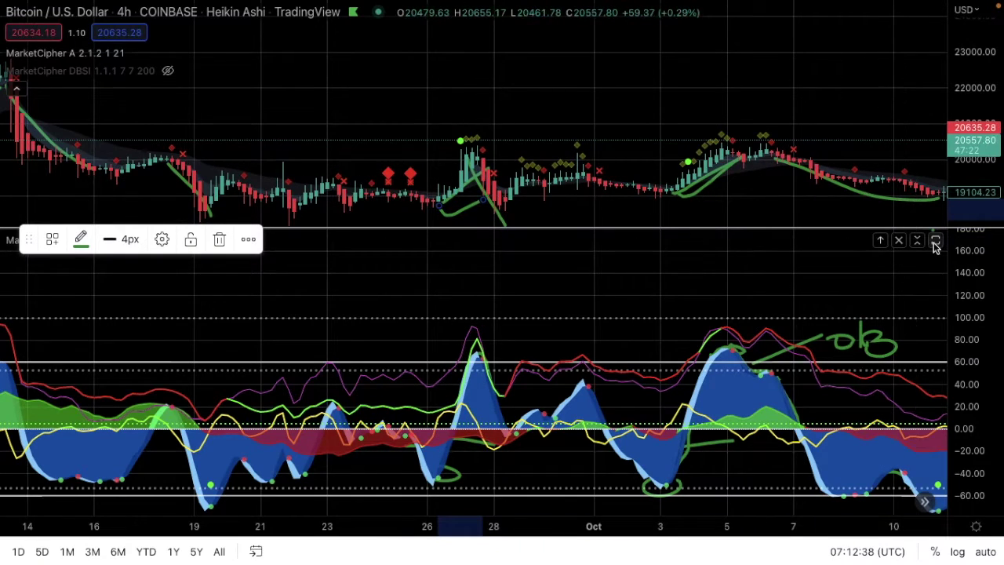
Circle the 7 Sep wave trough, trace the climb to its peak and the green money flow, and trace the matching price rise to 13 Sep
left_click(935, 242)
scroll(686, 278, "left", 10)
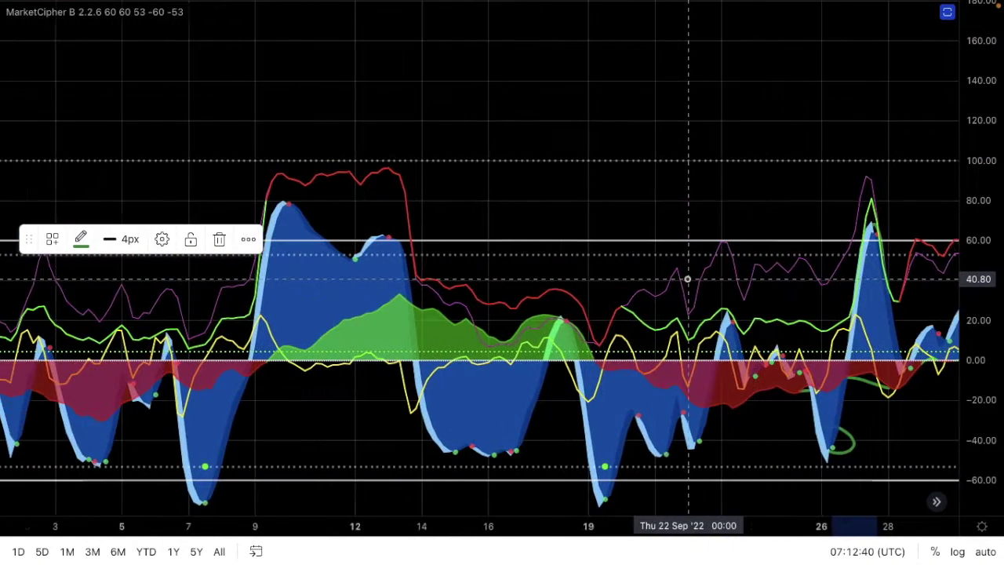
mouse_move(222, 468)
left_mouse_down()
mouse_move(205, 473)
mouse_move(229, 499)
left_mouse_up()
mouse_move(188, 461)
left_mouse_down()
mouse_move(203, 486)
mouse_move(236, 480)
mouse_move(289, 220)
left_mouse_up()
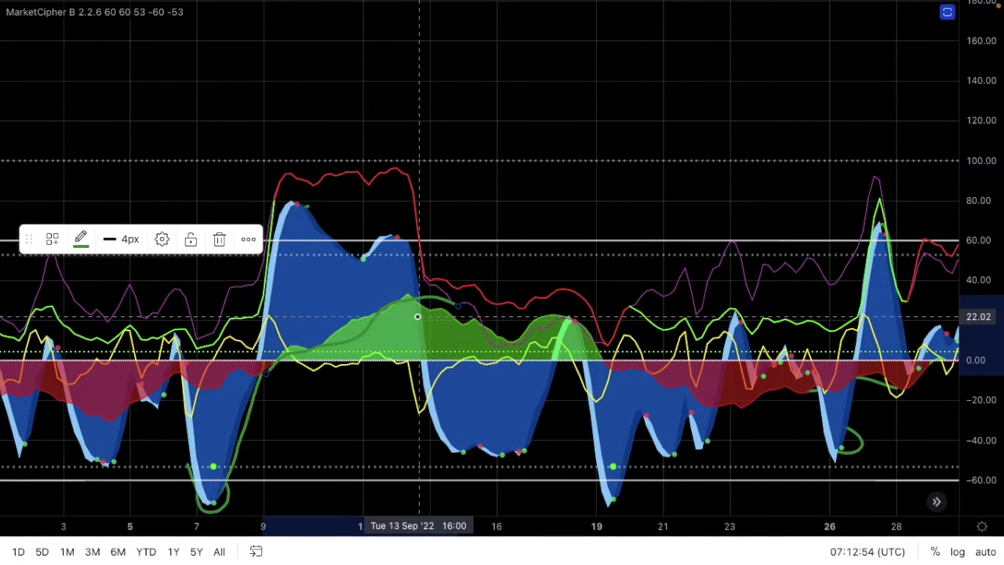
mouse_move(212, 466)
left_mouse_down()
mouse_move(183, 483)
mouse_move(227, 492)
left_mouse_up()
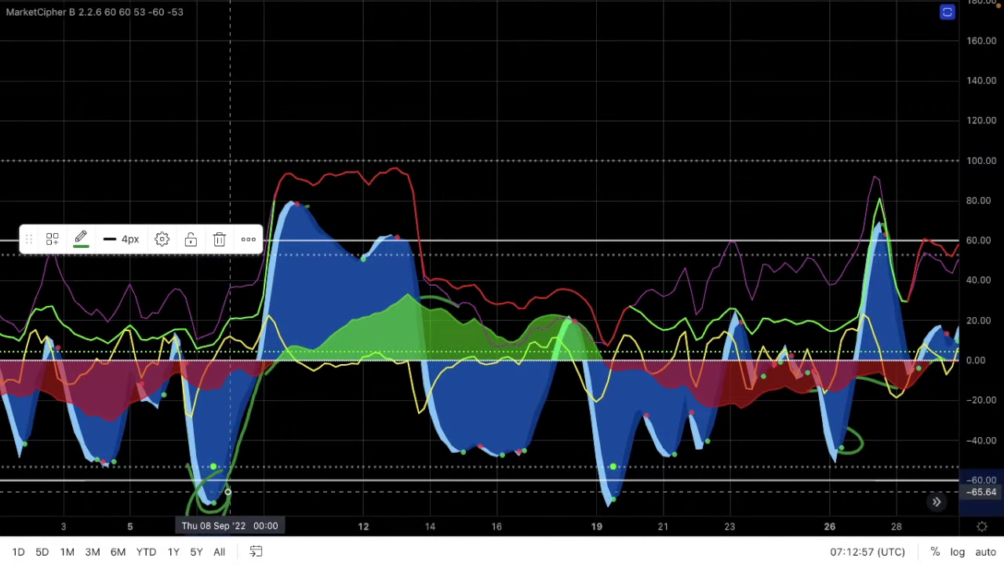
left_click(947, 12)
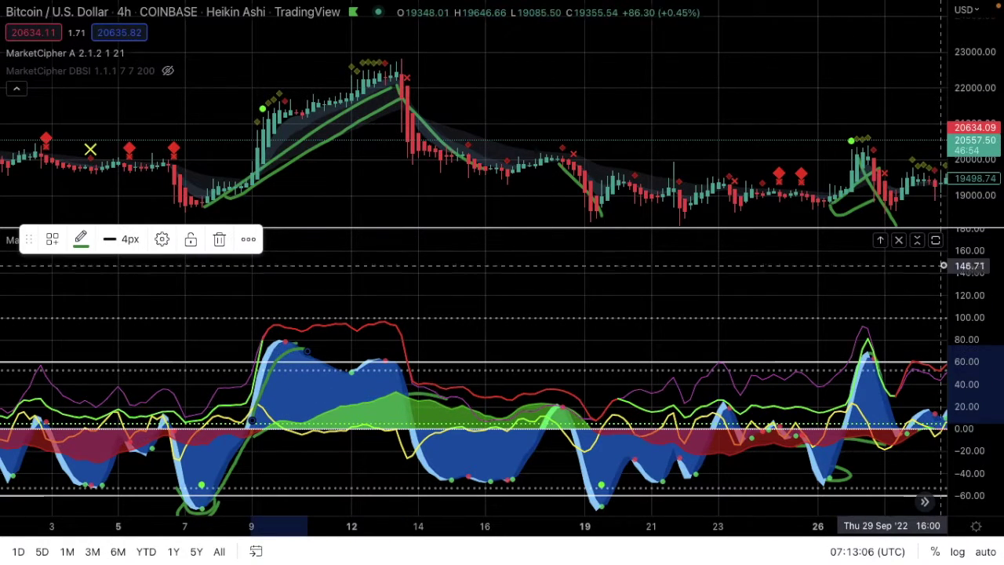
Maximize MarketCipher B, trace the green money flow up to 13 Sep, and draw two rising strokes above it between 14 and 16 Sep
left_click(935, 240)
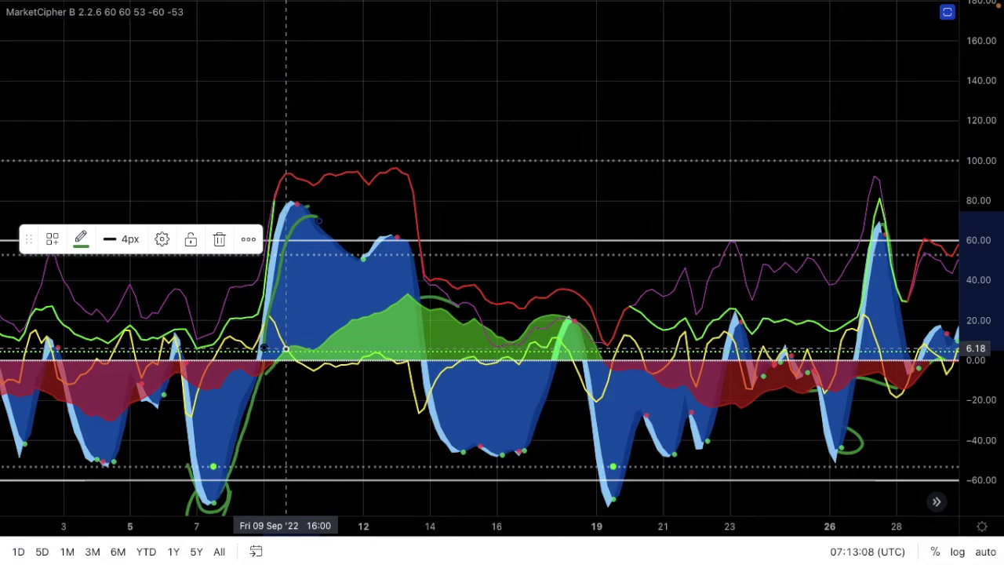
left_click(414, 296)
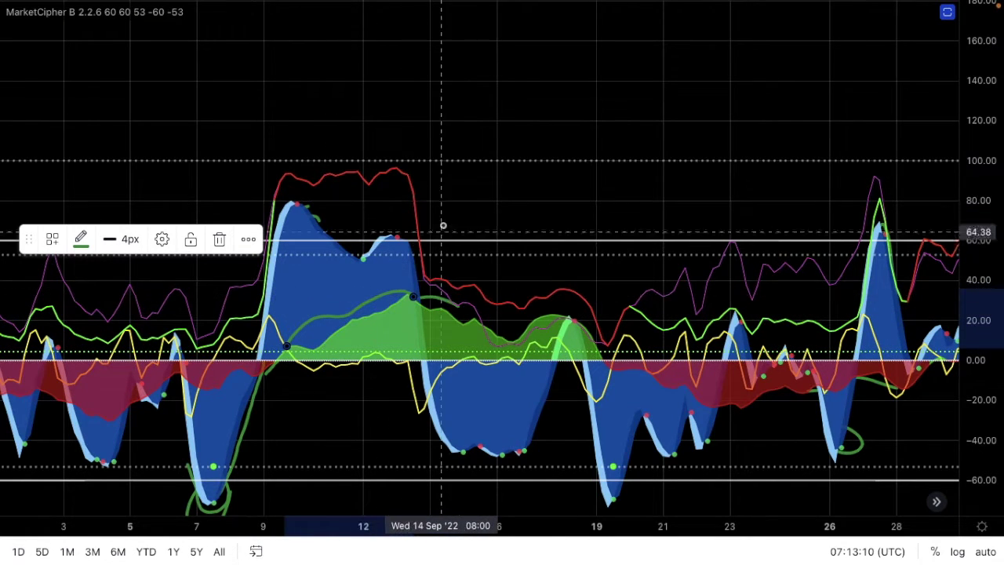
left_click(447, 267)
left_click(485, 153)
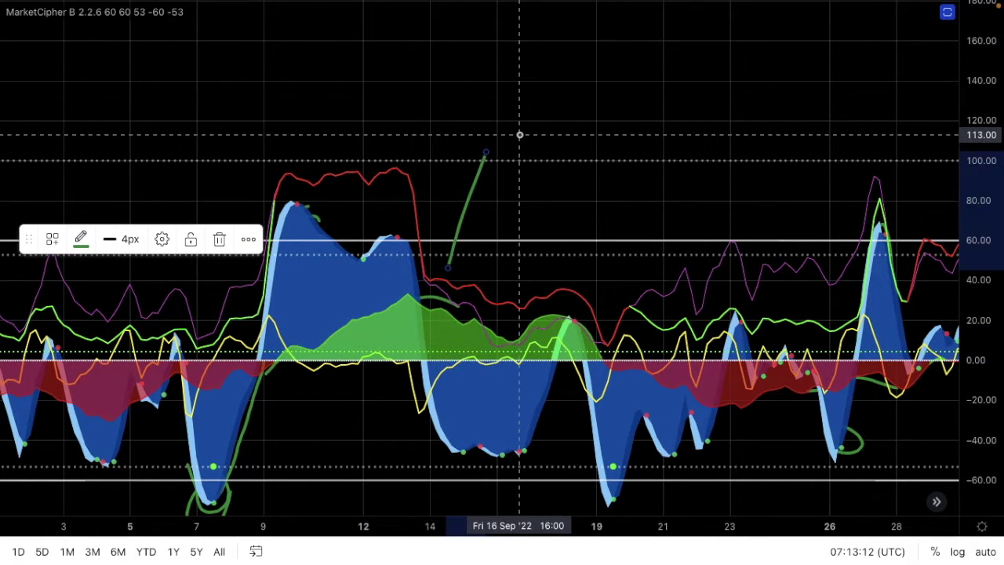
left_click(429, 225)
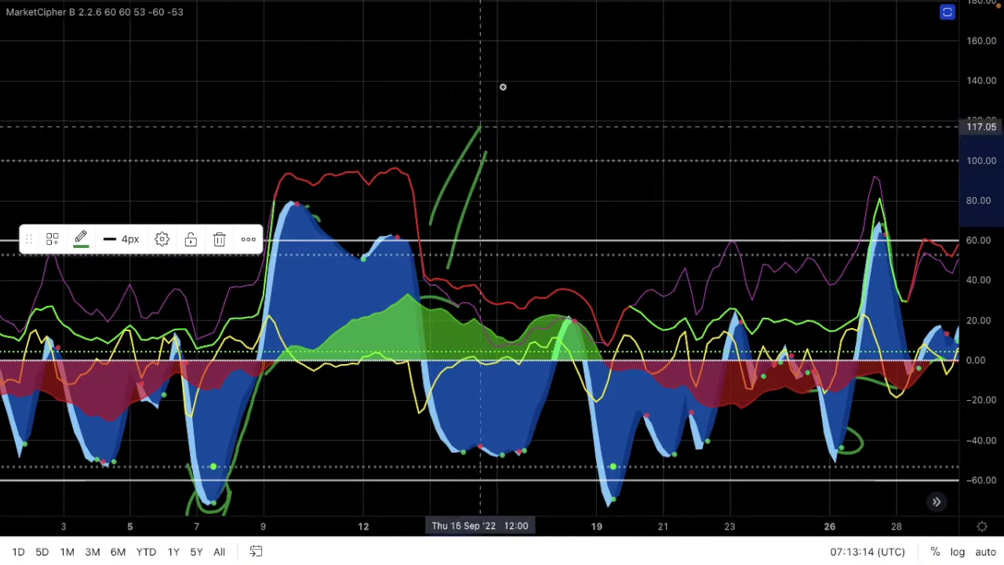
left_click(502, 88)
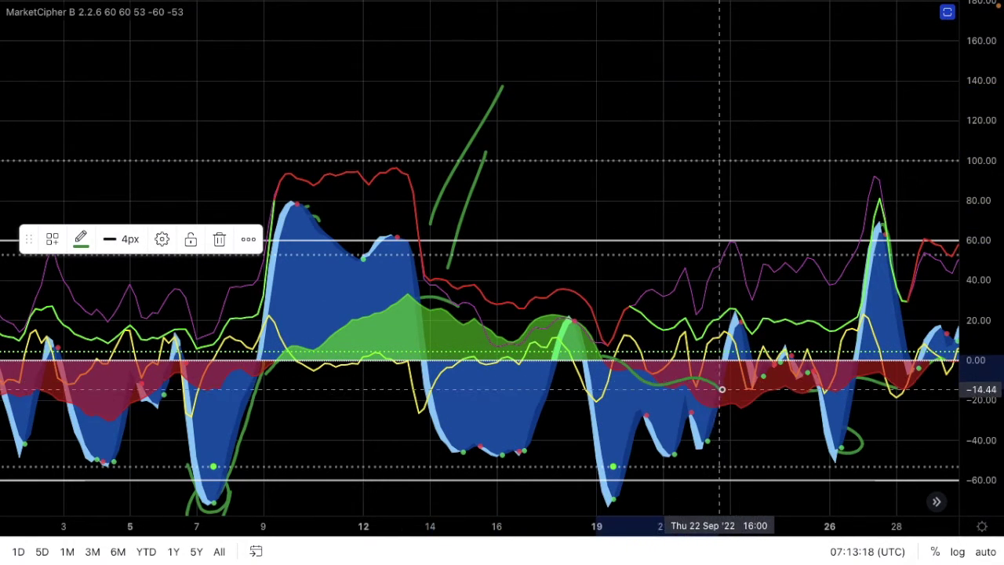
Trace the red money flow from 19 to 23 Sep, and draw a plus sign near 18 Sep and a minus sign below zero near 29 Sep
left_click(738, 396)
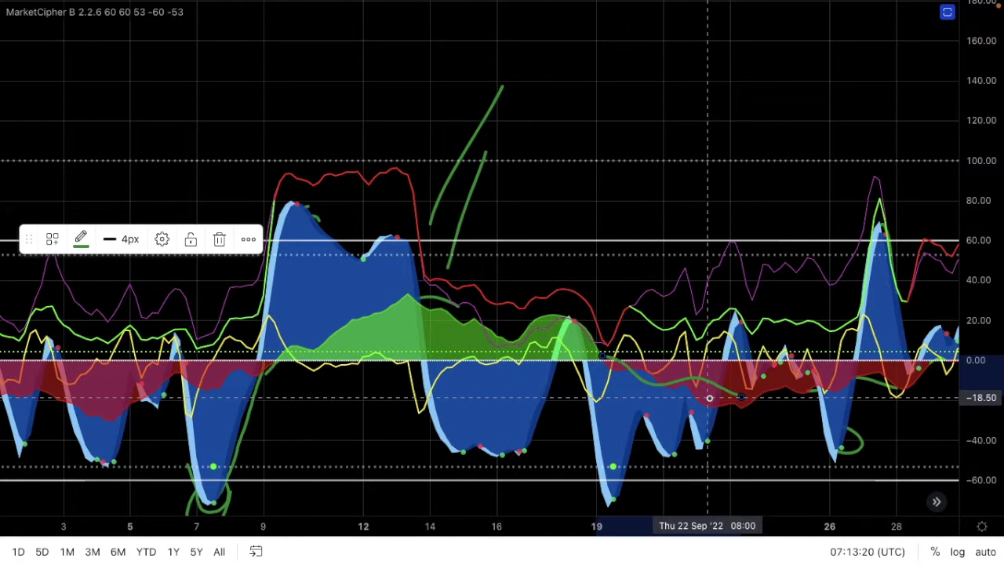
scroll(494, 314, "right", 2)
mouse_move(534, 211)
left_mouse_down()
mouse_move(533, 267)
mouse_move(545, 237)
left_mouse_up()
scroll(909, 184, "right", 3)
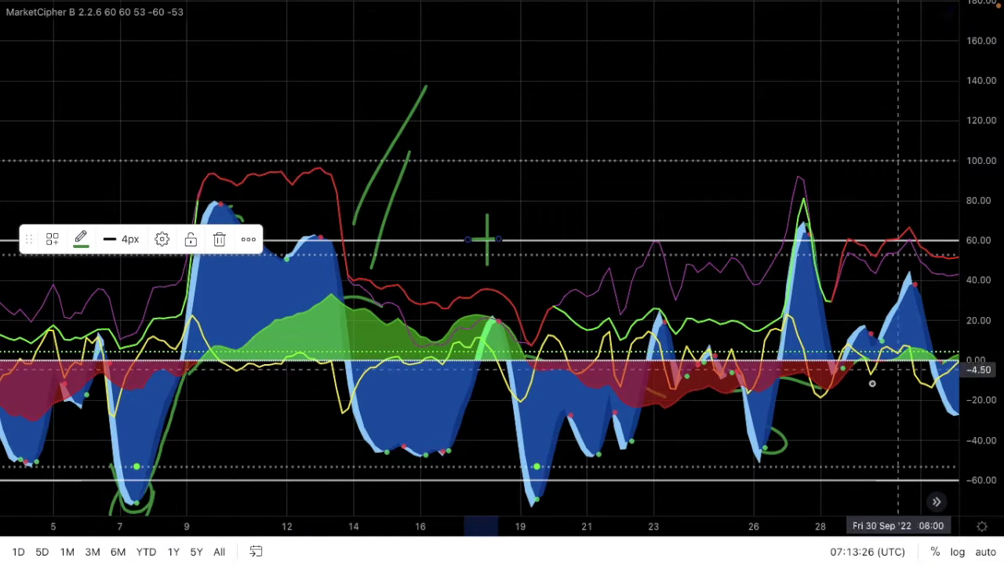
left_click_drag(823, 424, 870, 422)
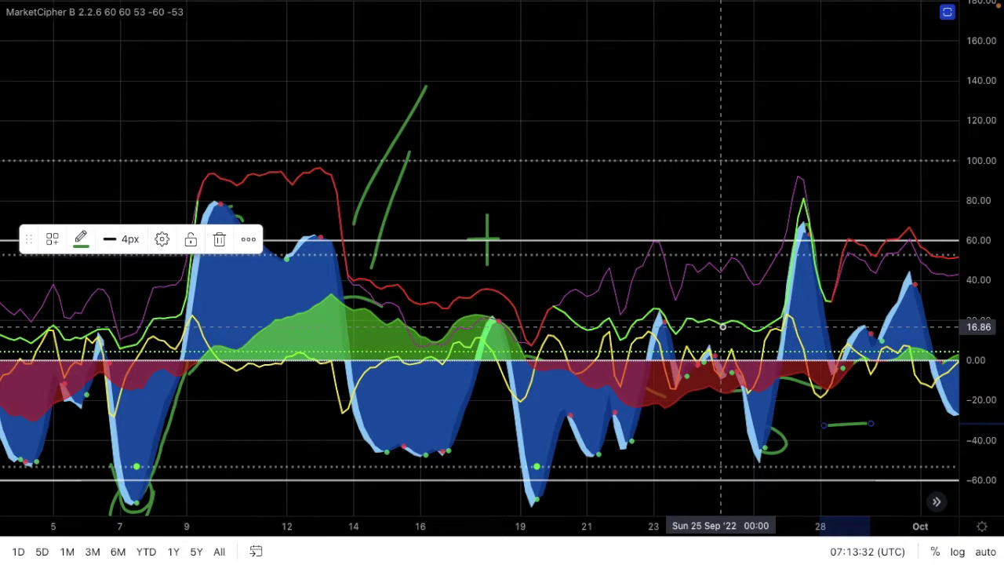
Sketch a circle split by a horizontal line in the empty area above the waves, spanning about 19 to 23 Sep
left_click_drag(519, 120, 670, 103)
mouse_move(515, 116)
left_mouse_down()
mouse_move(526, 49)
mouse_move(589, 31)
mouse_move(623, 44)
mouse_move(648, 99)
left_mouse_up()
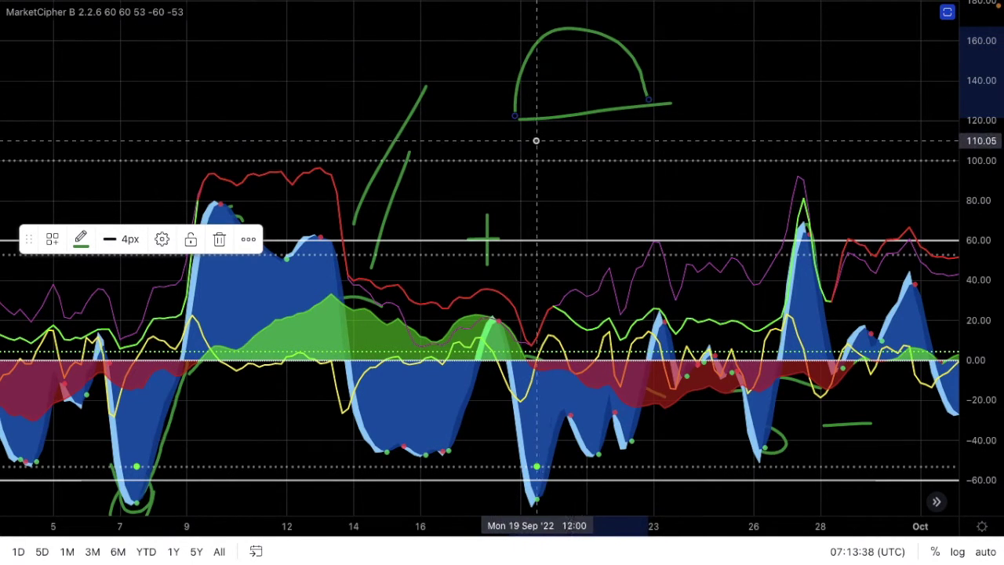
left_click_drag(518, 125, 529, 158)
mouse_move(592, 176)
left_mouse_down()
mouse_move(638, 152)
mouse_move(659, 110)
left_mouse_up()
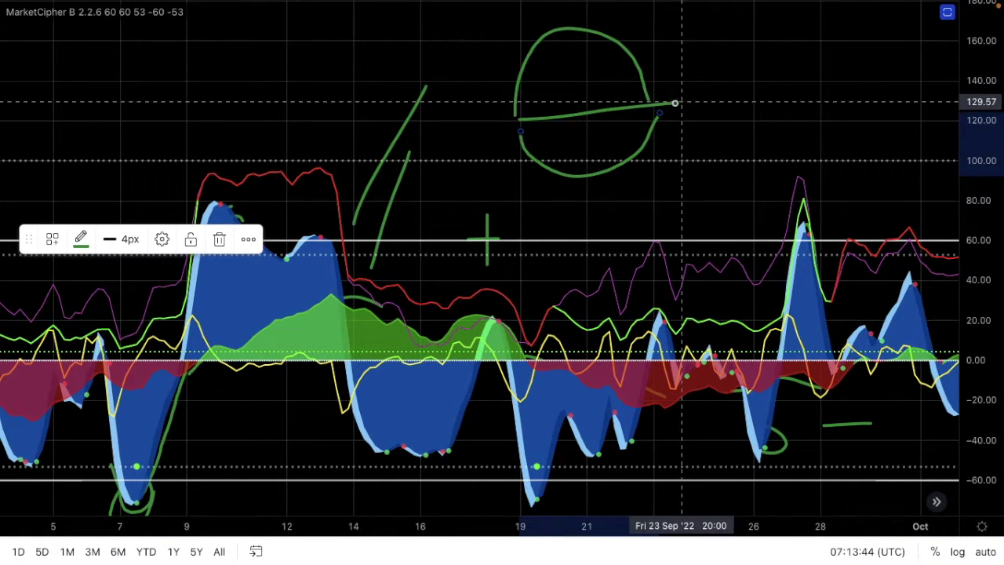
Label the split circle with 0 at its midline, plus above and minus below, and retrace its lower half
left_click_drag(687, 100, 693, 105)
left_click(687, 100)
mouse_move(650, 29)
left_mouse_down()
mouse_move(646, 56)
mouse_move(659, 52)
left_mouse_up()
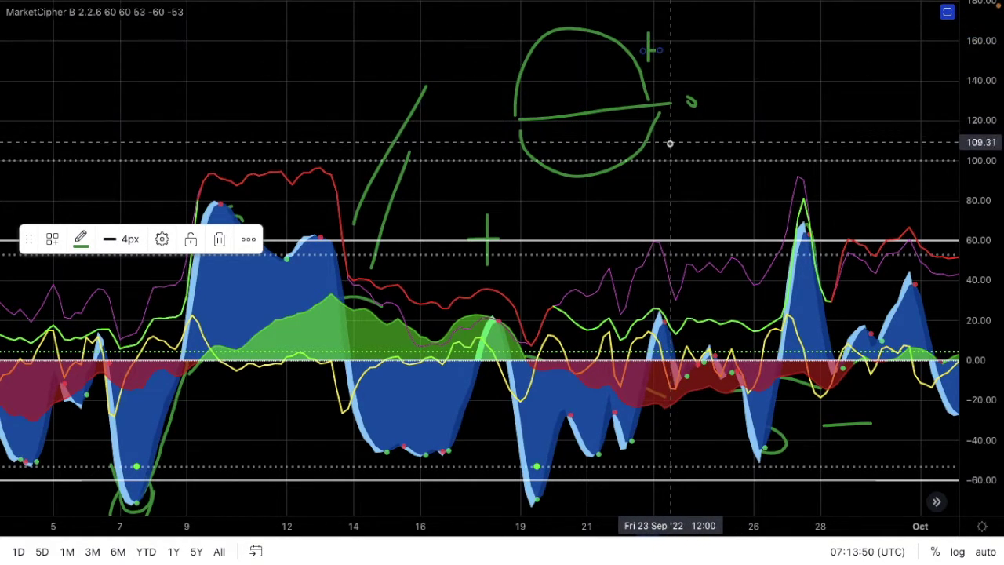
left_click_drag(672, 144, 697, 143)
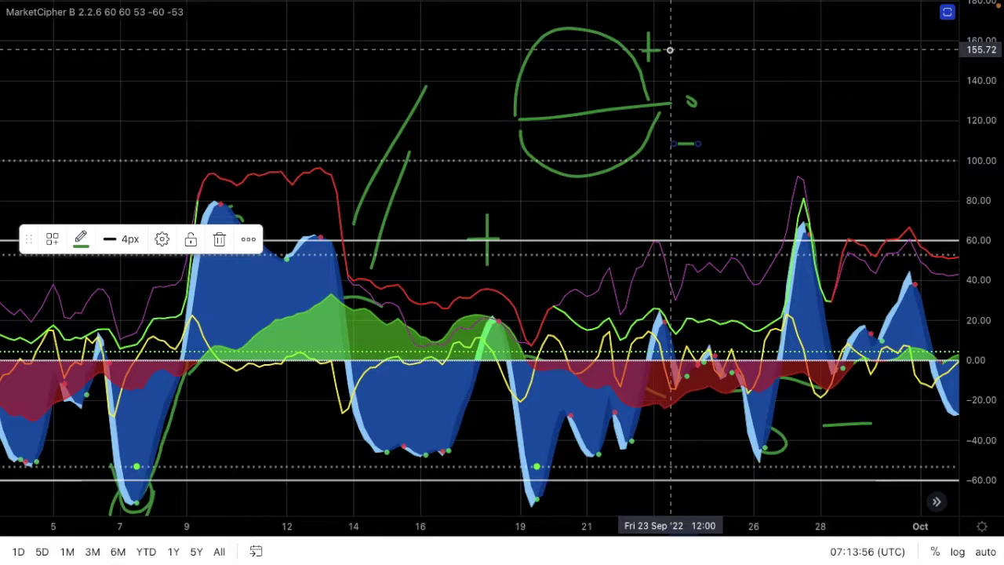
left_click_drag(606, 63, 636, 62)
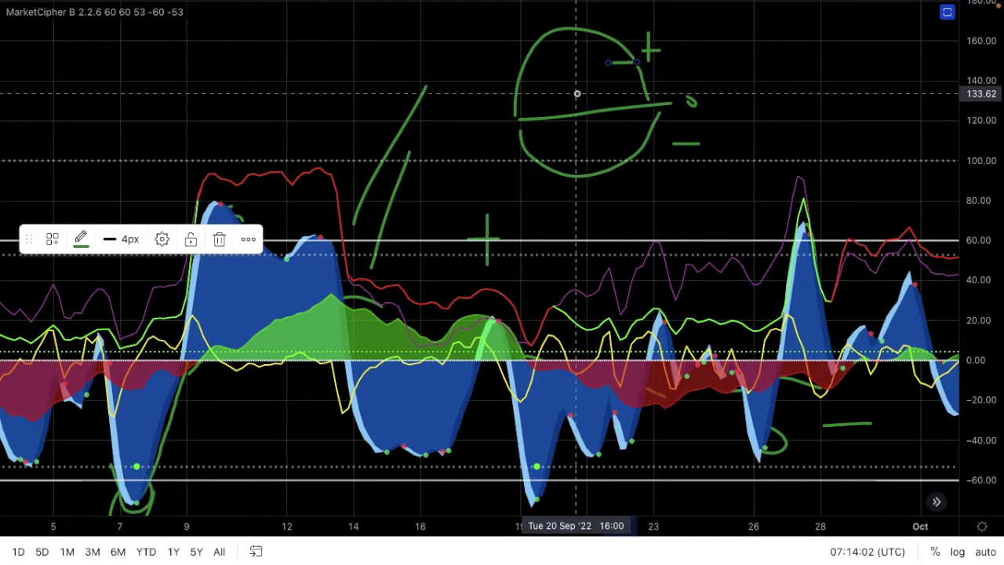
mouse_move(525, 139)
left_mouse_down()
mouse_move(585, 177)
mouse_move(627, 157)
mouse_move(661, 115)
left_mouse_up()
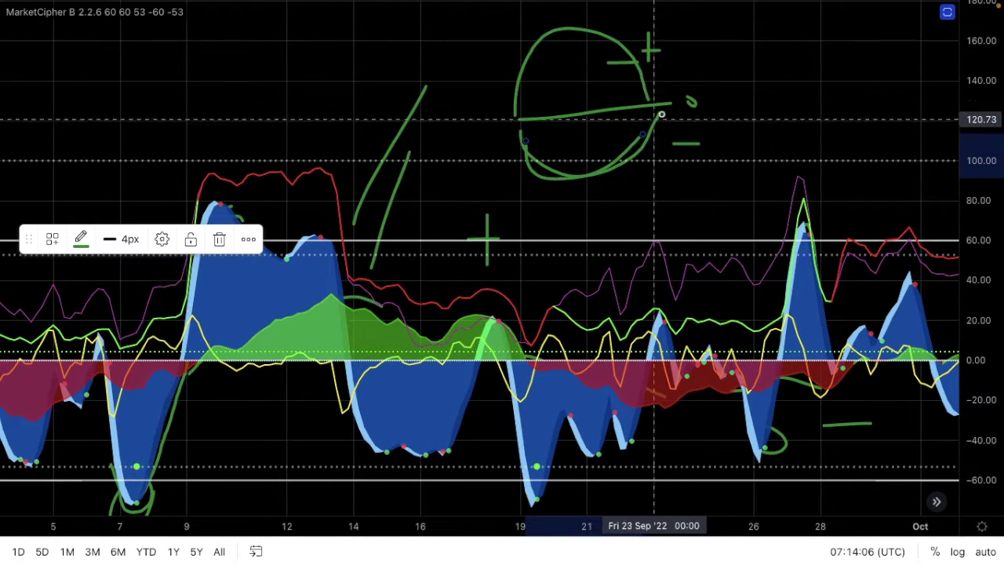
Draw a rising stroke beside the plus, a short falling stroke beside the minus, and a long falling line from the rising stroke's tip
left_click_drag(721, 71, 755, 15)
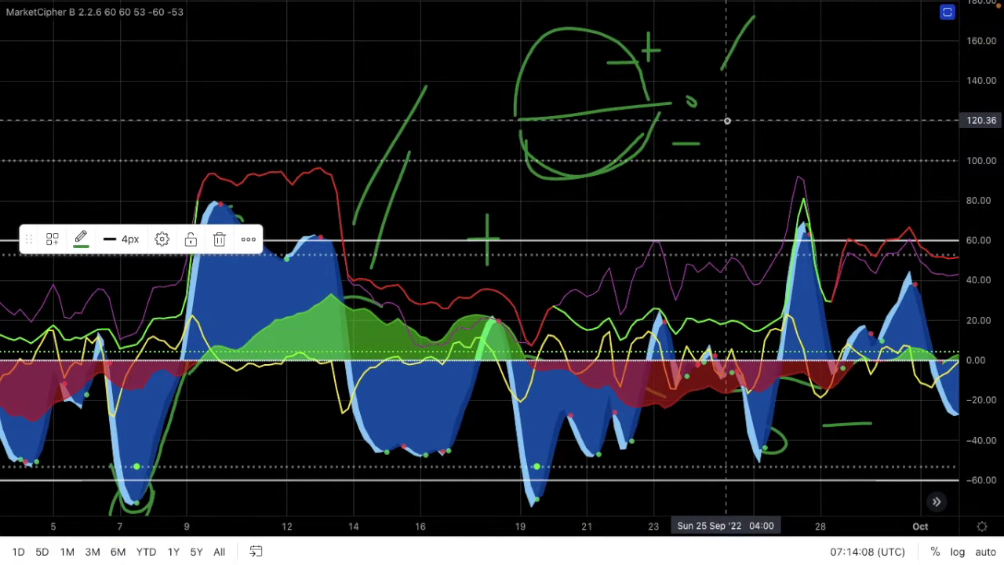
left_click_drag(727, 121, 761, 145)
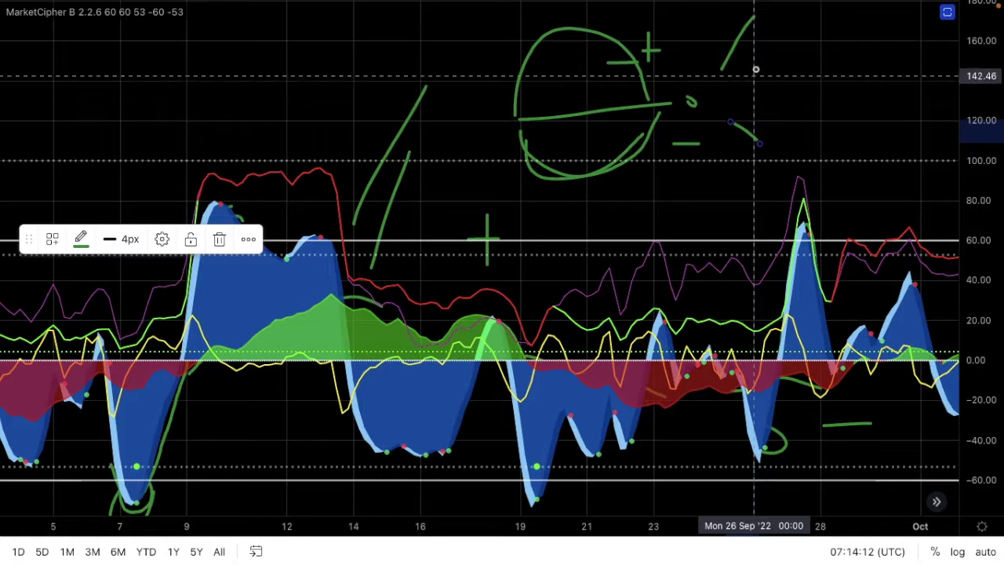
left_click_drag(751, 17, 797, 122)
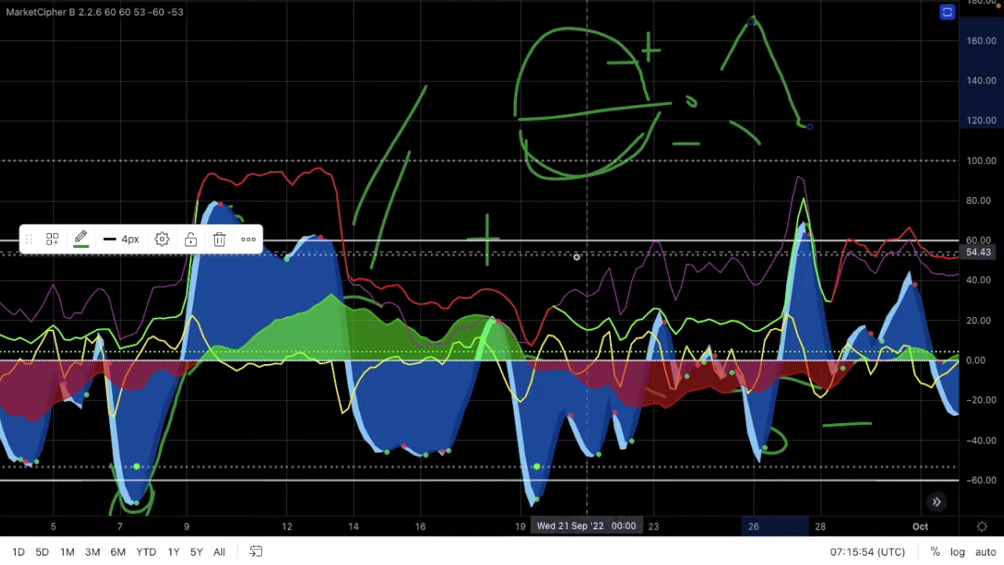
Leave the full-screen chart and look through the Market Cipher website's home page from start to end
scroll(532, 269, "left", 3)
scroll(532, 269, "left", 3)
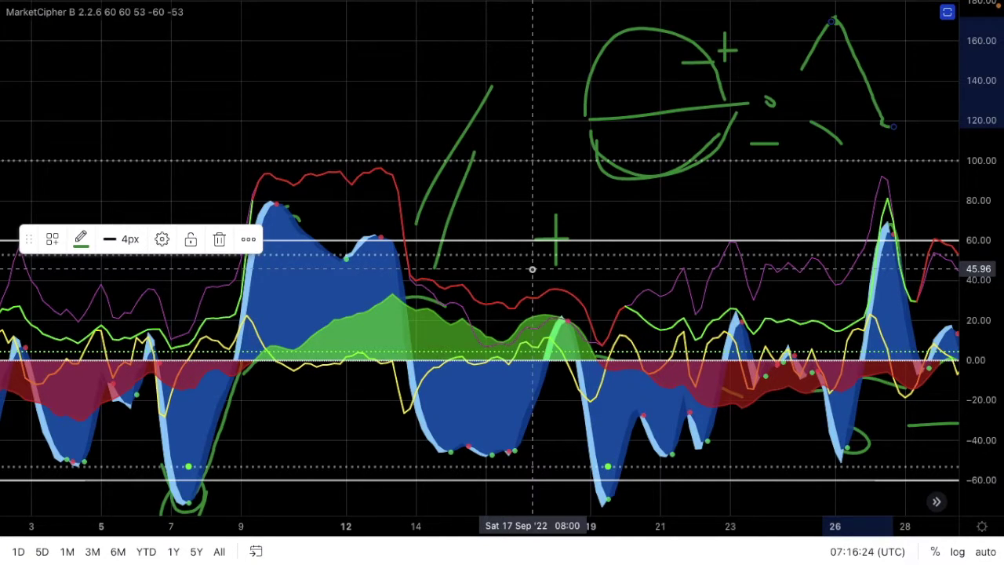
key("Escape")
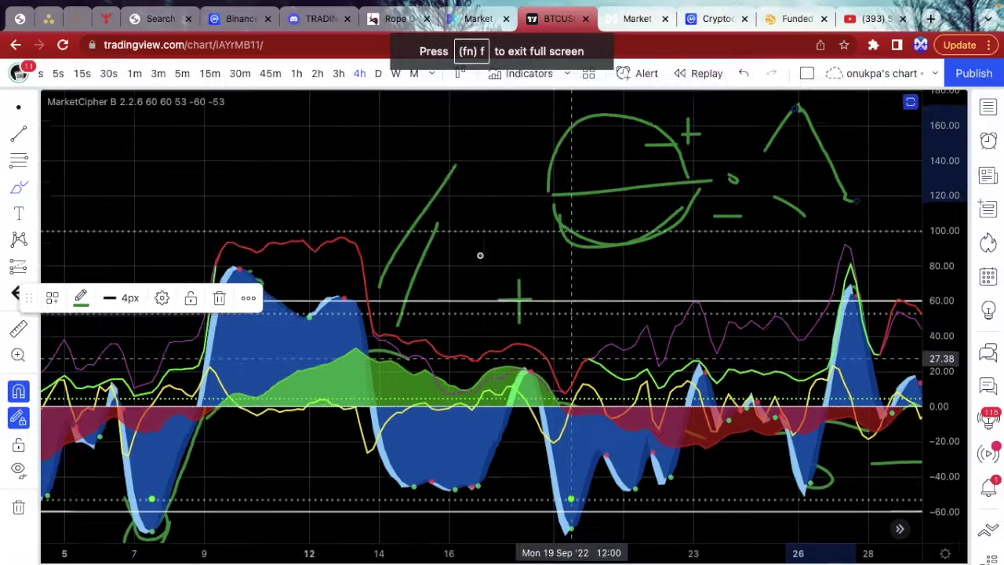
left_click(470, 19)
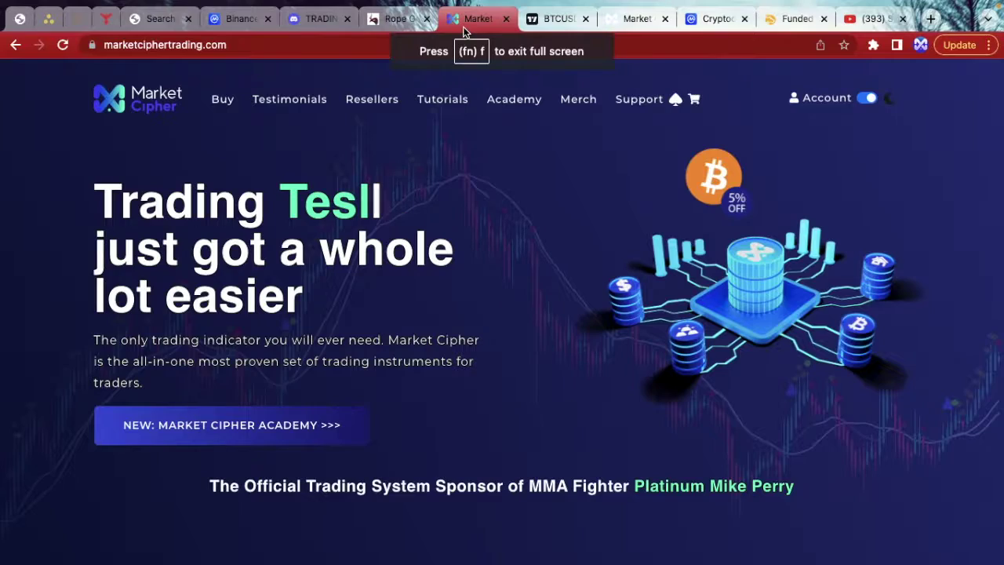
scroll(591, 255, "down", 10)
scroll(625, 266, "down", 5)
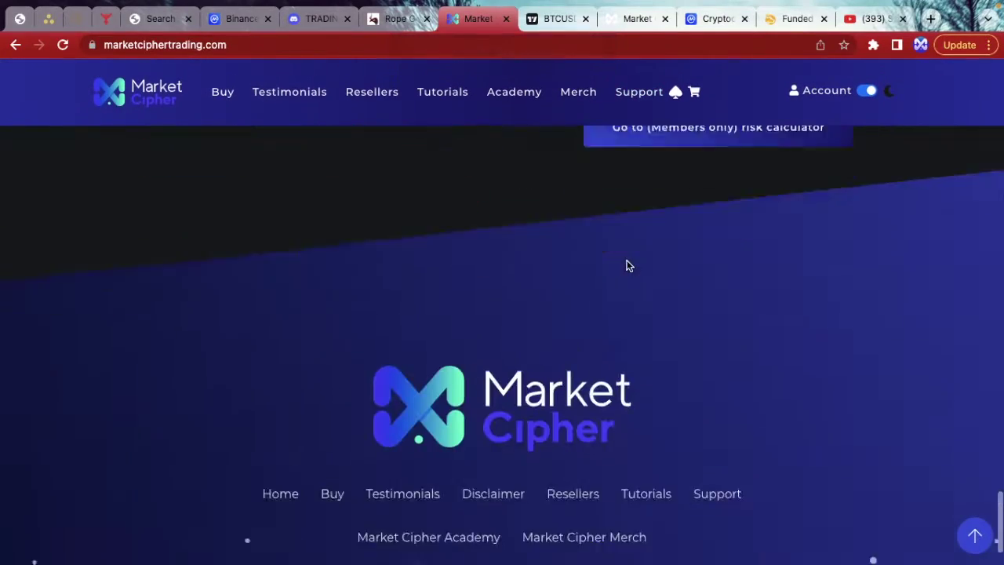
scroll(624, 264, "up", 15)
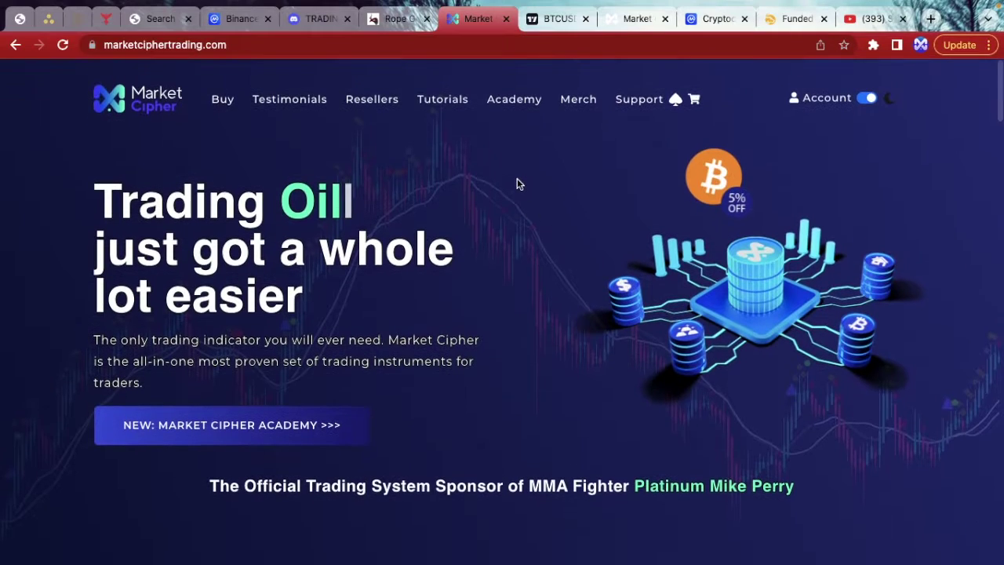
View the Trading for Beginners Discord invite, and return to the Market Cipher site's indicator overview showing Market Cipher A
left_click(319, 21)
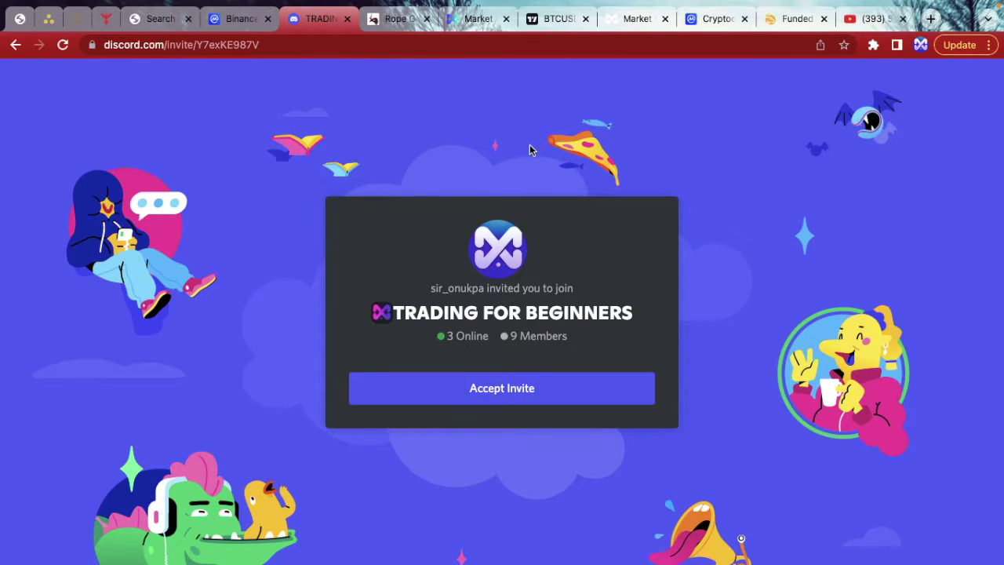
left_click(469, 26)
scroll(542, 161, "down", 10)
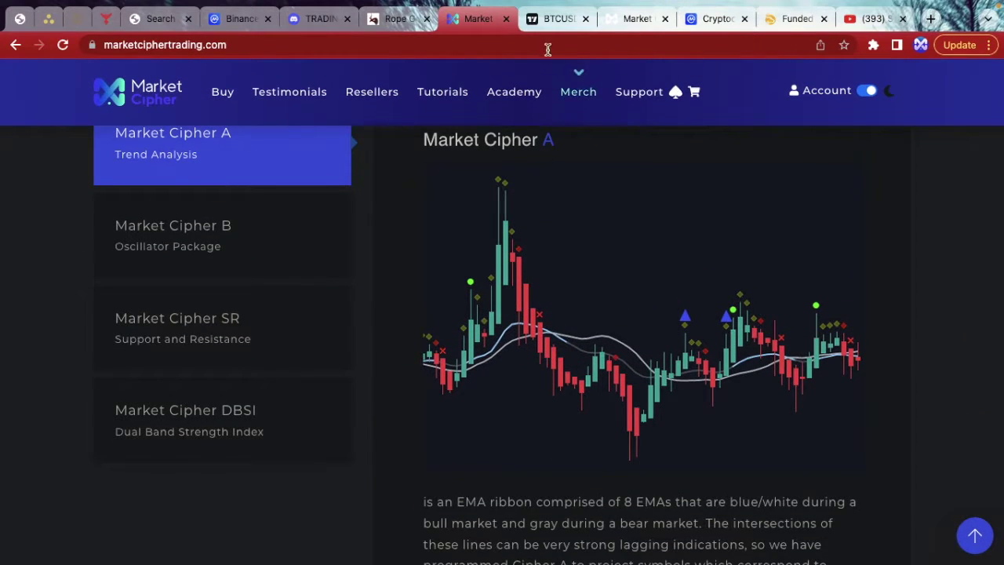
Return to the TradingView Bitcoin chart, show it full screen, and examine the MarketCipher B waves and money flow from 22 Aug to 14 Sep
left_click(548, 24)
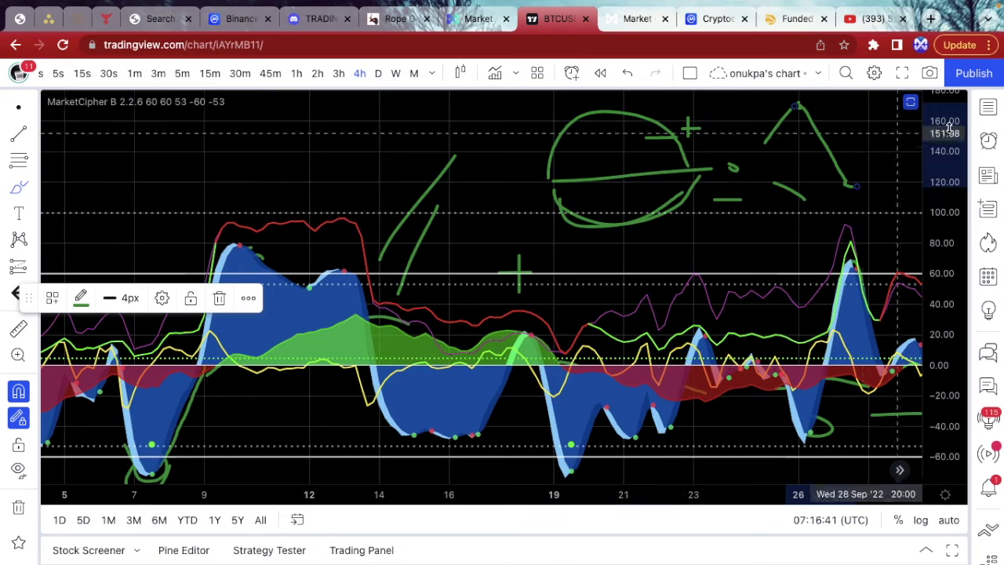
left_click(901, 73)
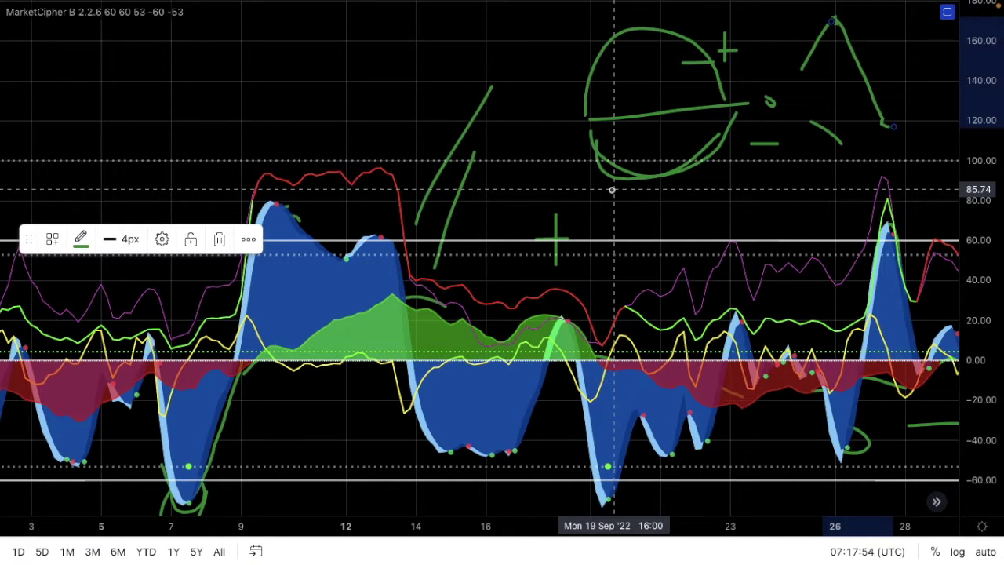
scroll(612, 190, "left", 5)
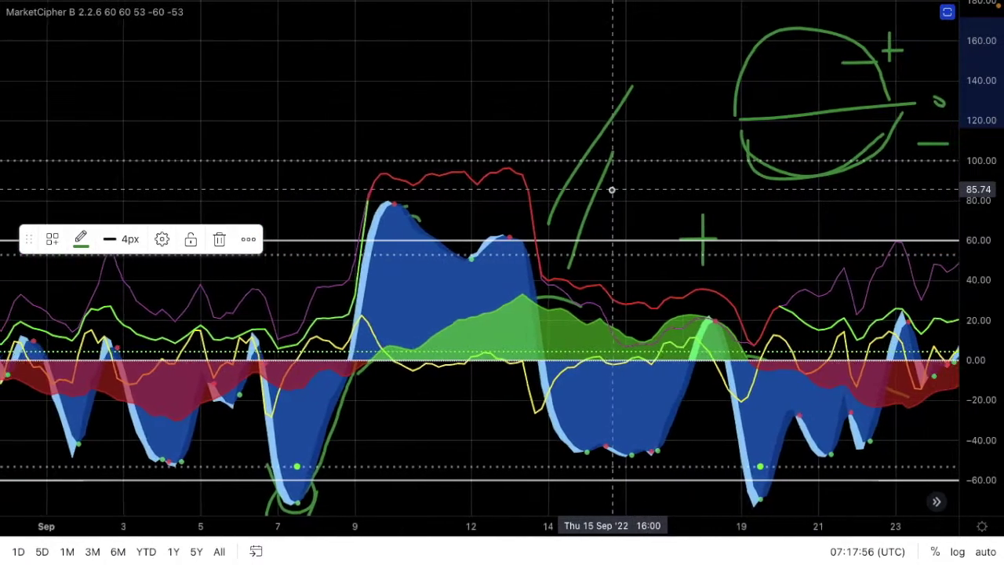
scroll(612, 190, "left", 5)
scroll(612, 190, "left", 5)
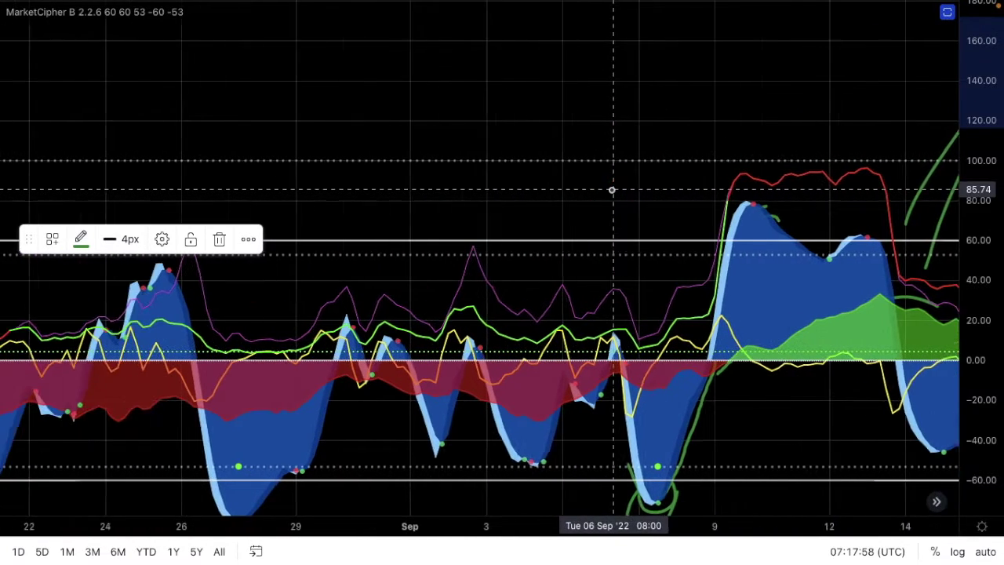
scroll(612, 190, "right", 1)
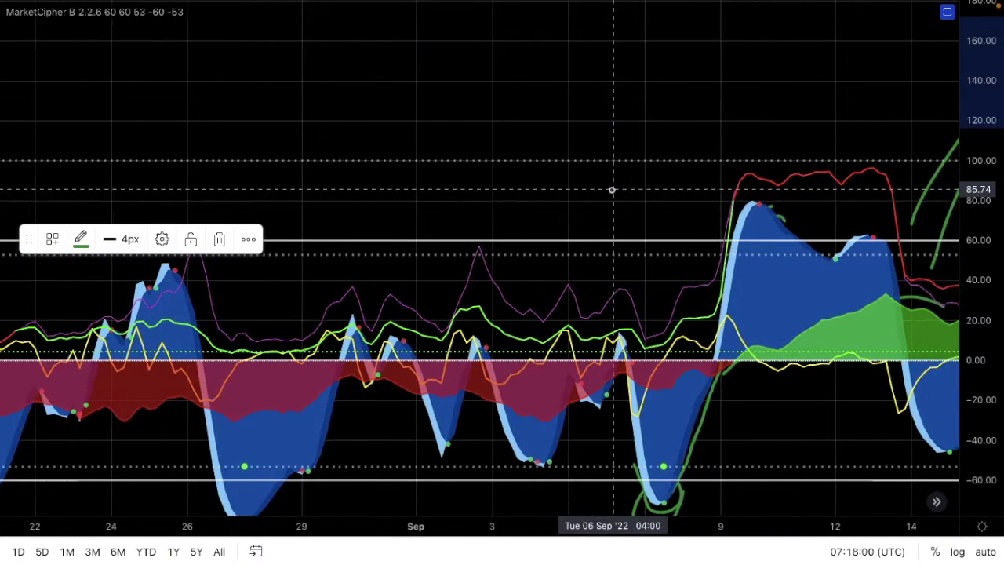